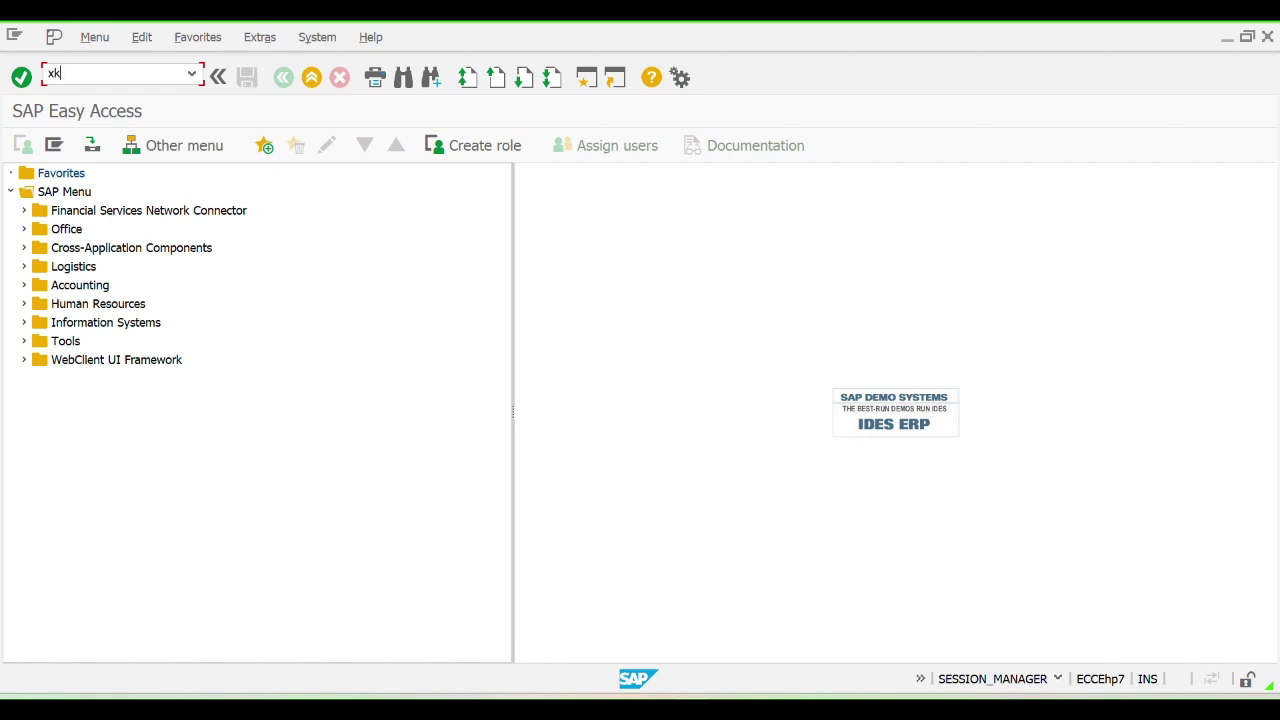
Step: Open vendor creation with transaction XK01 and fill in the vendor number from the previously used entries
text(01)
key(Return)
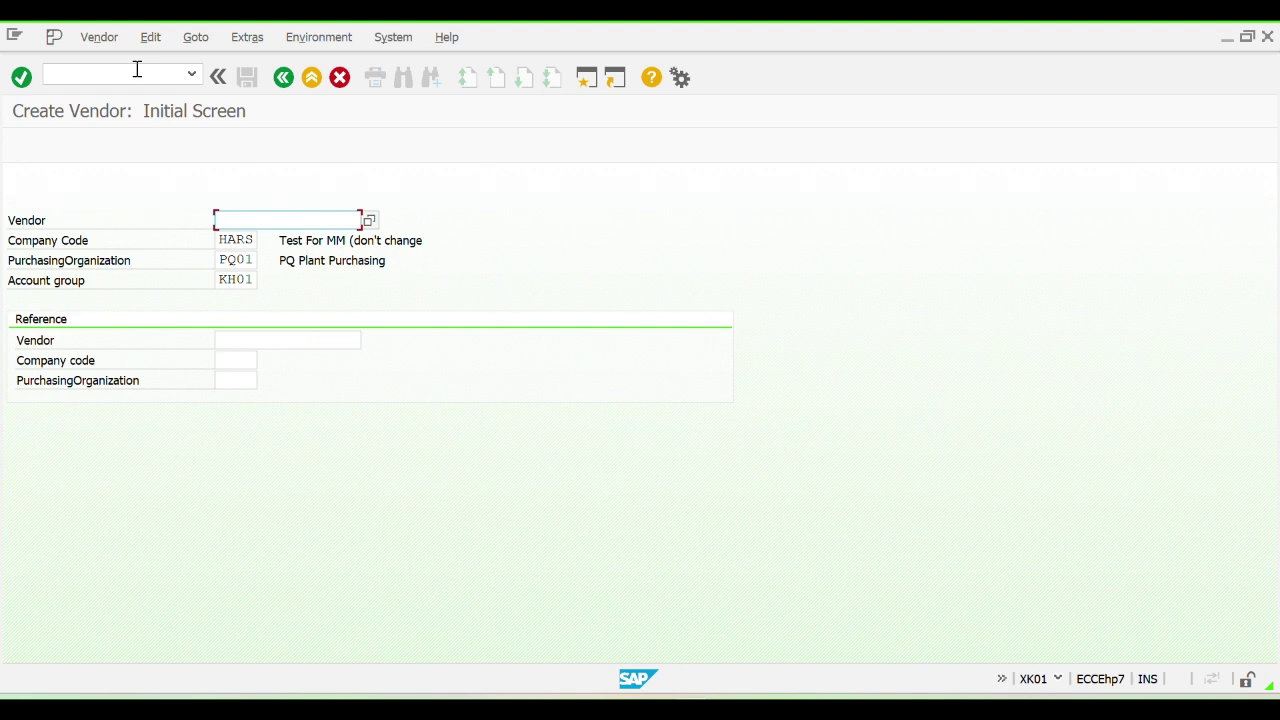
key(Down)
key(Down)
key(Return)
Step: Clear the company code, purchasing organization and account group, and submit the initial screen
double_click(251, 241)
text(S)
key(BackSpace)
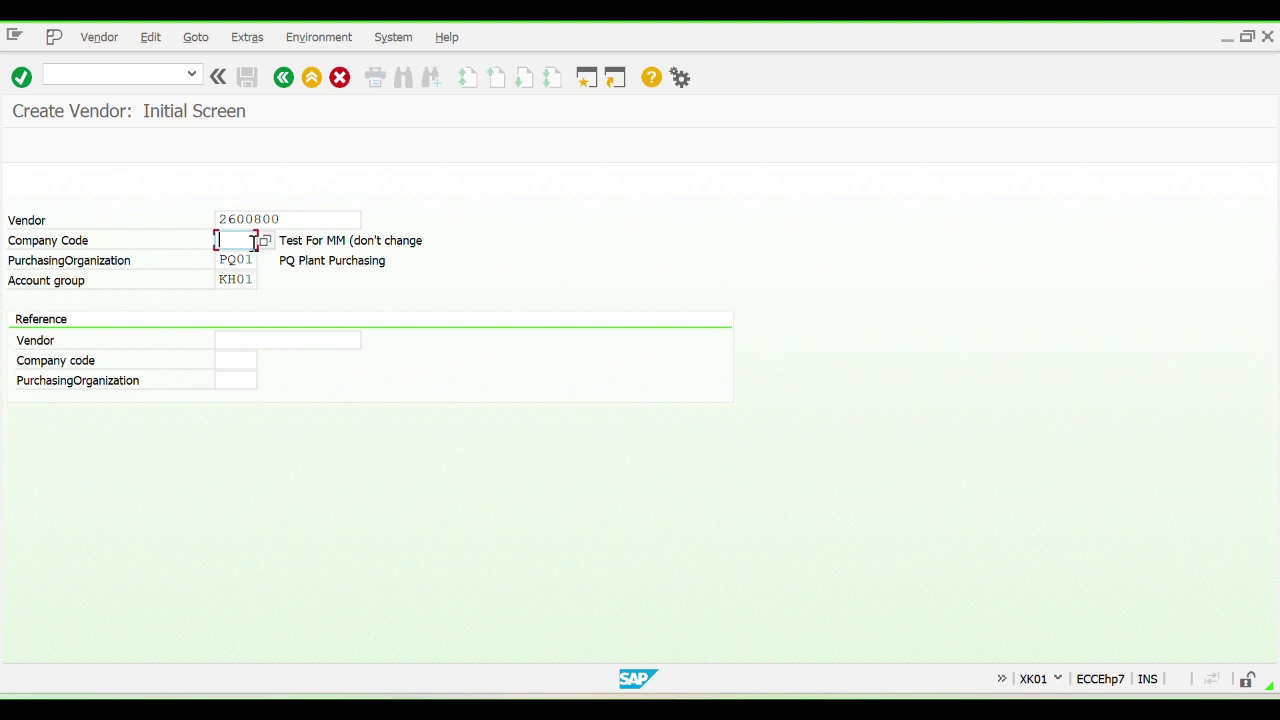
key(Tab)
key(Delete)
key(Tab)
key(Delete)
key(Return)
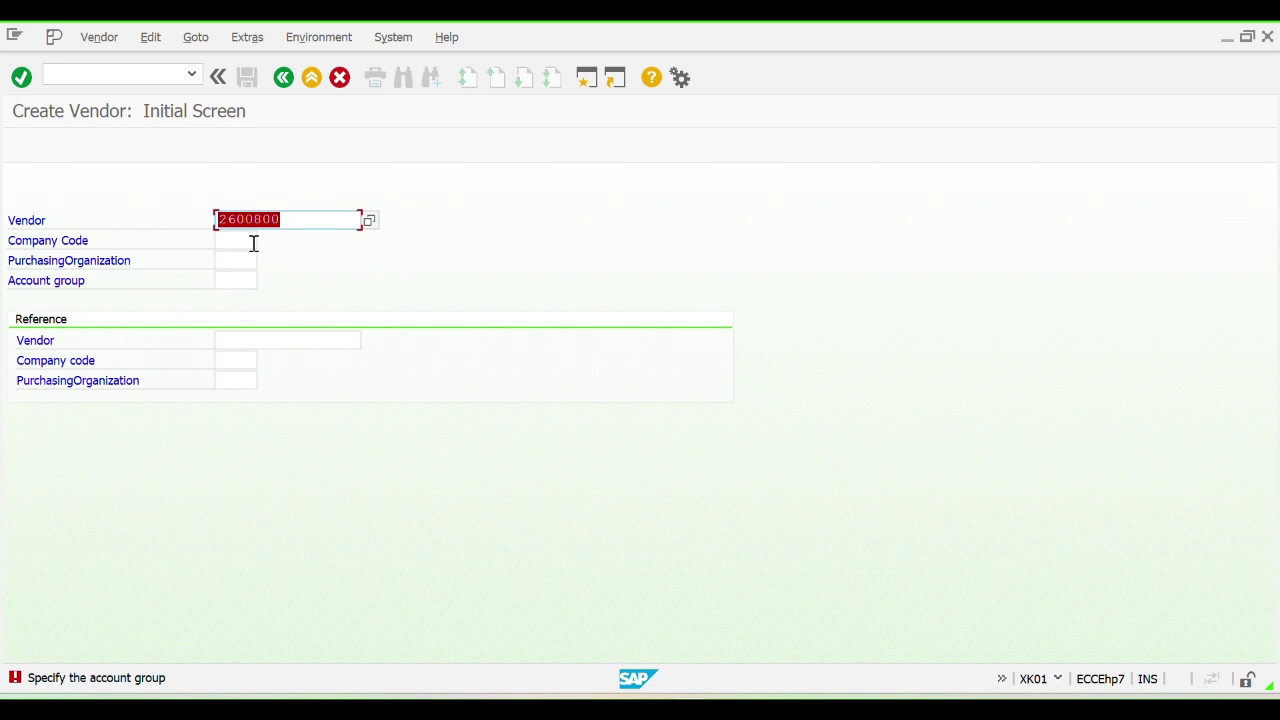
Step: Enter company code HARS, purchasing organization PQ01 and account group KH01, and proceed to the vendor's address data
click(253, 243)
text(HARS)
key(Tab)
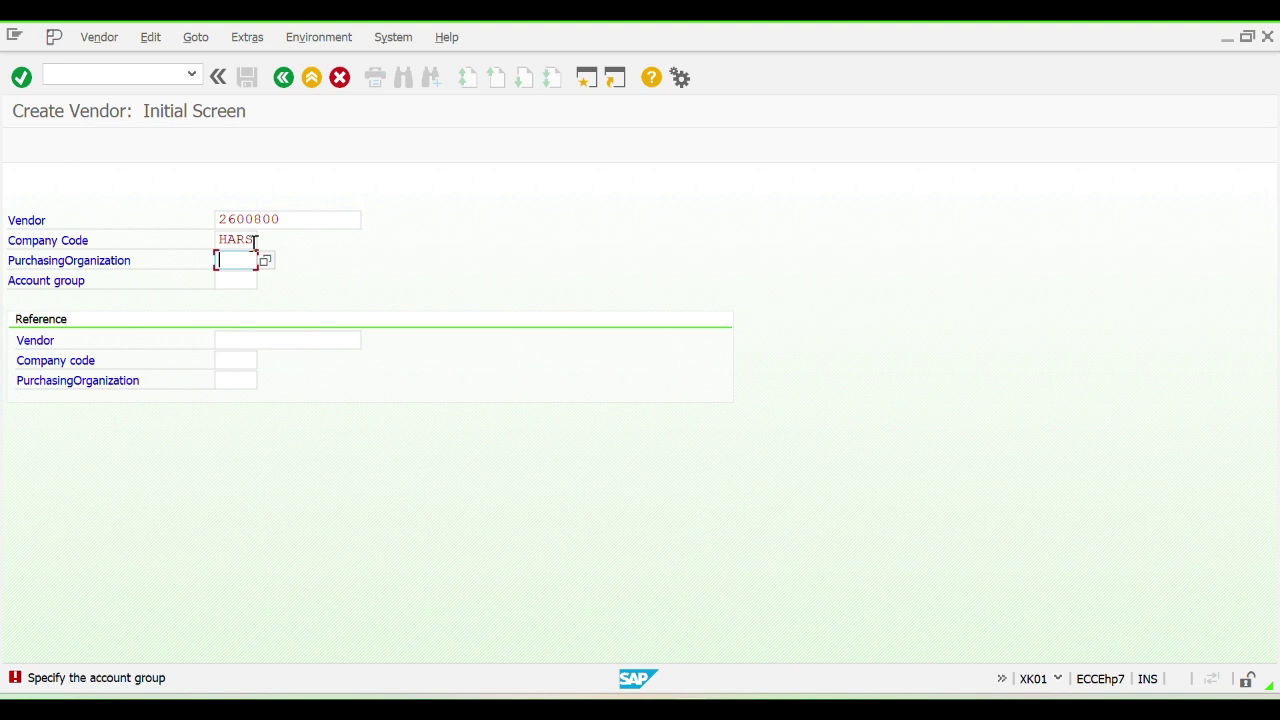
text(PQ01)
key(Tab)
key(BackSpace)
key(Down)
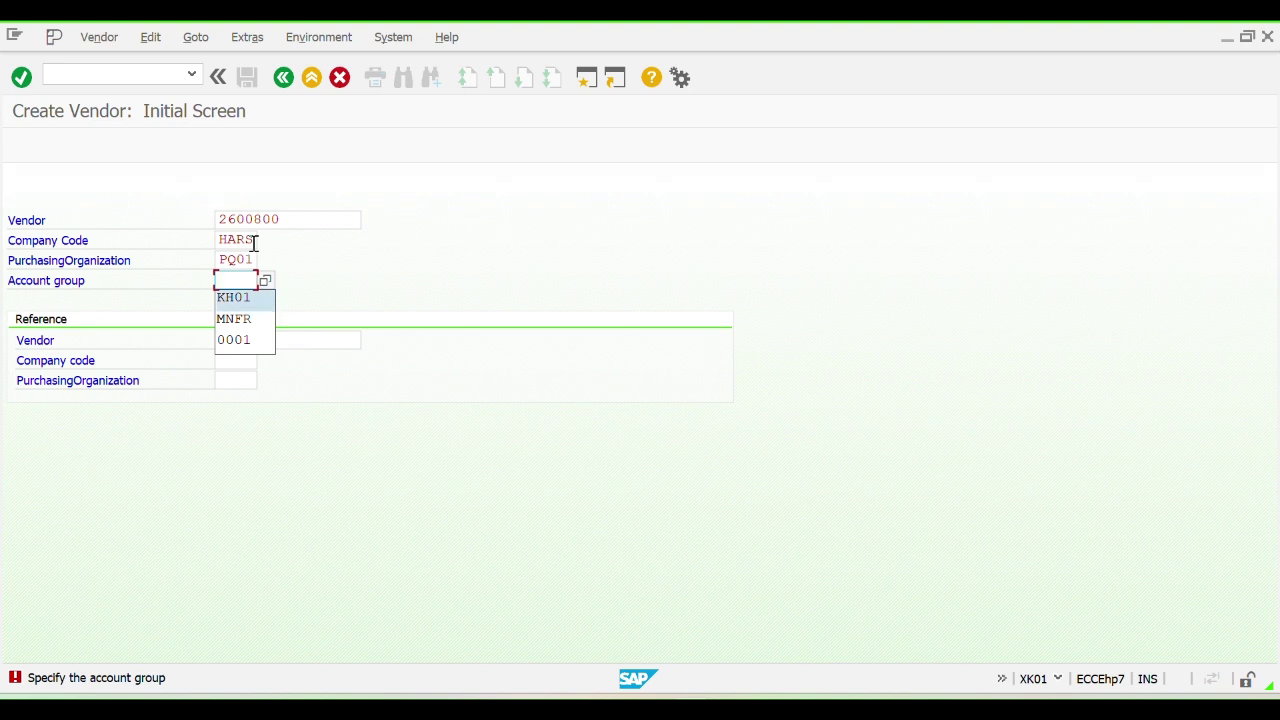
key(Return)
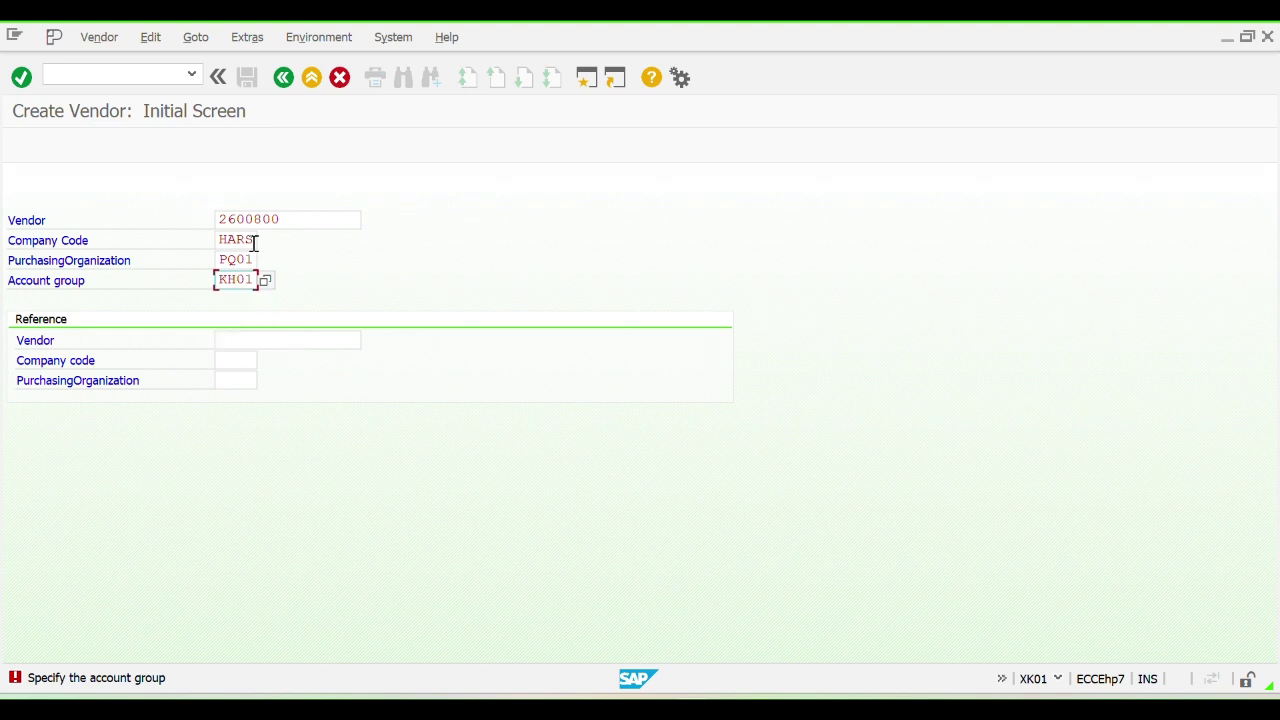
key(Return)
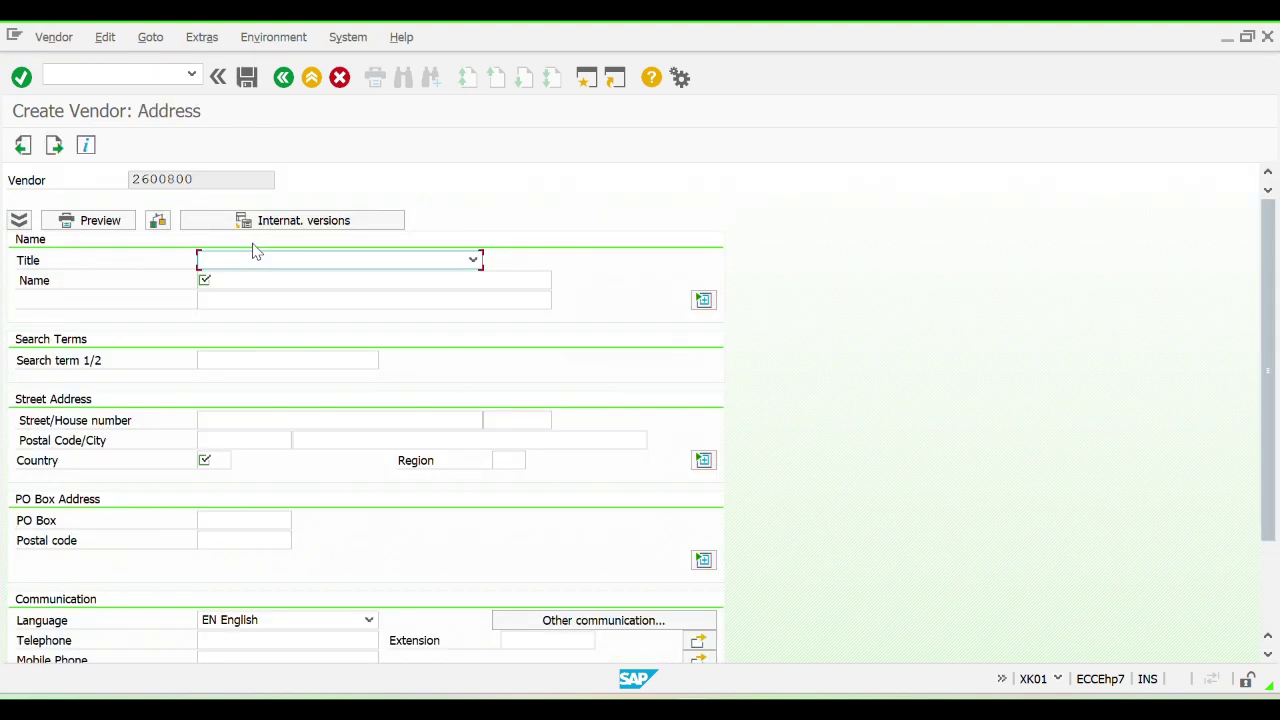
Step: Set the vendor's title to Company and copy the name TESTING IMPORT VENDOR-KH01 from the Display Organization window
click(335, 263)
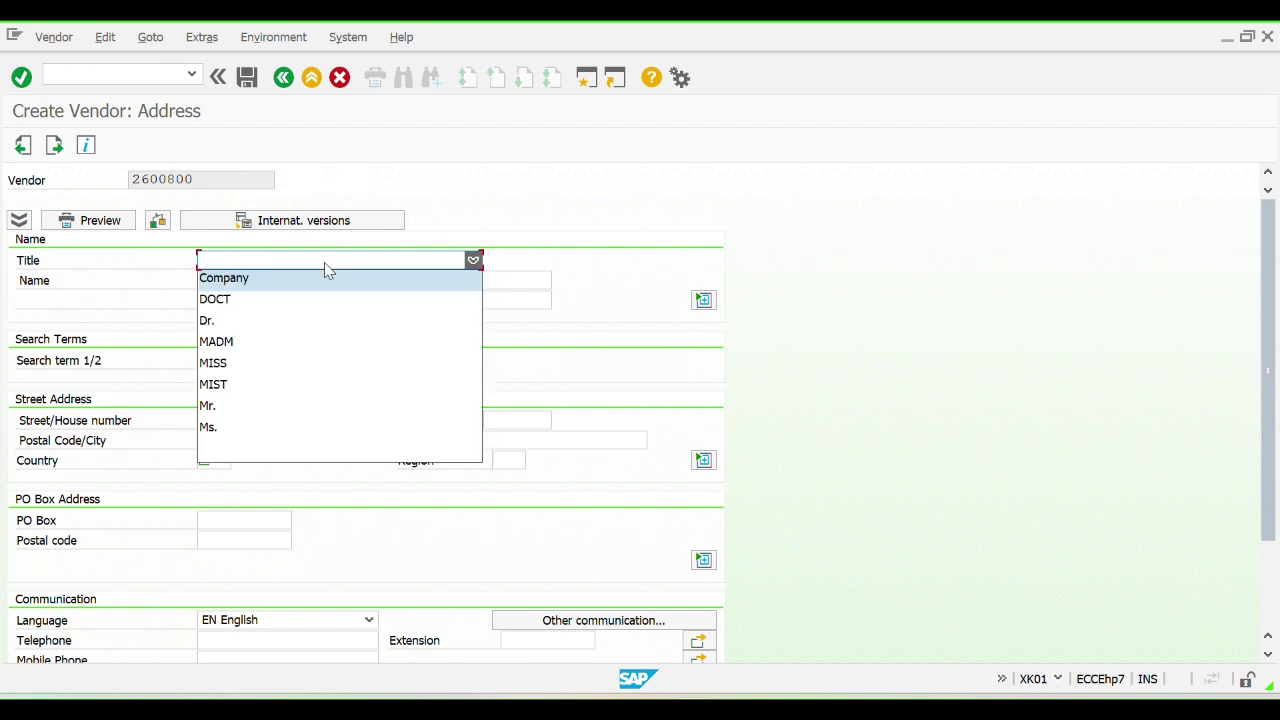
click(305, 278)
click(303, 284)
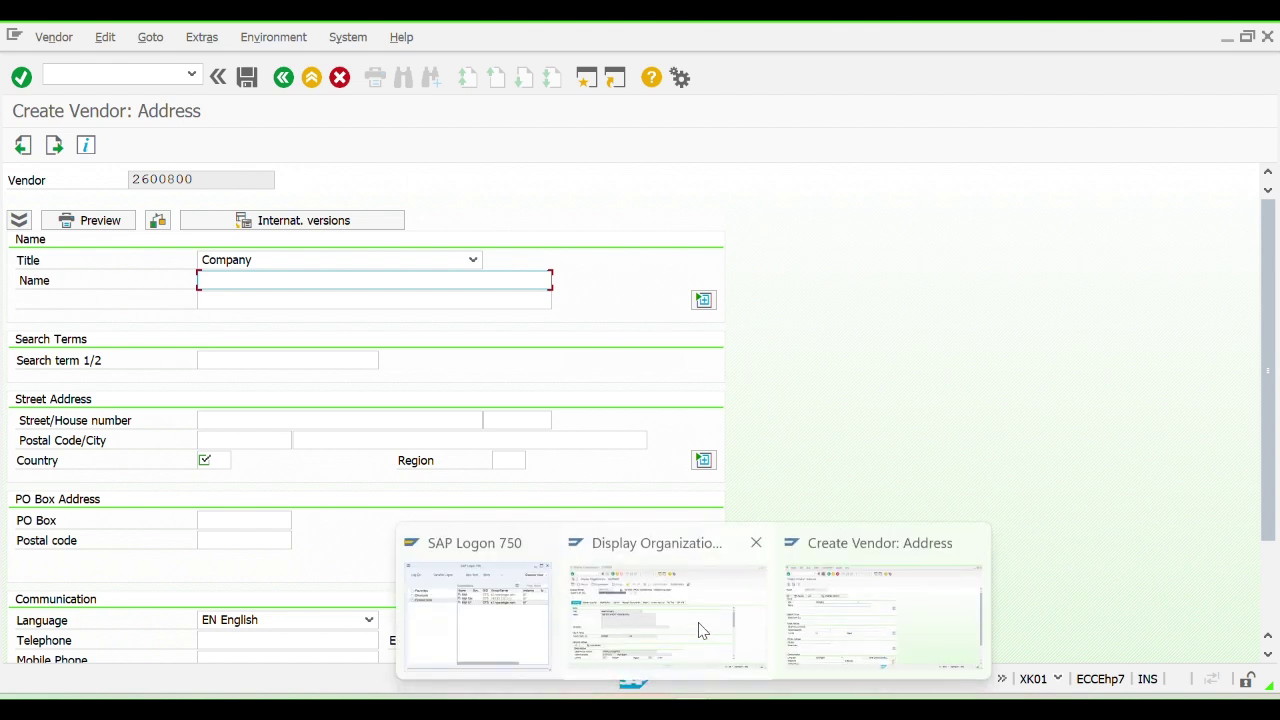
click(703, 615)
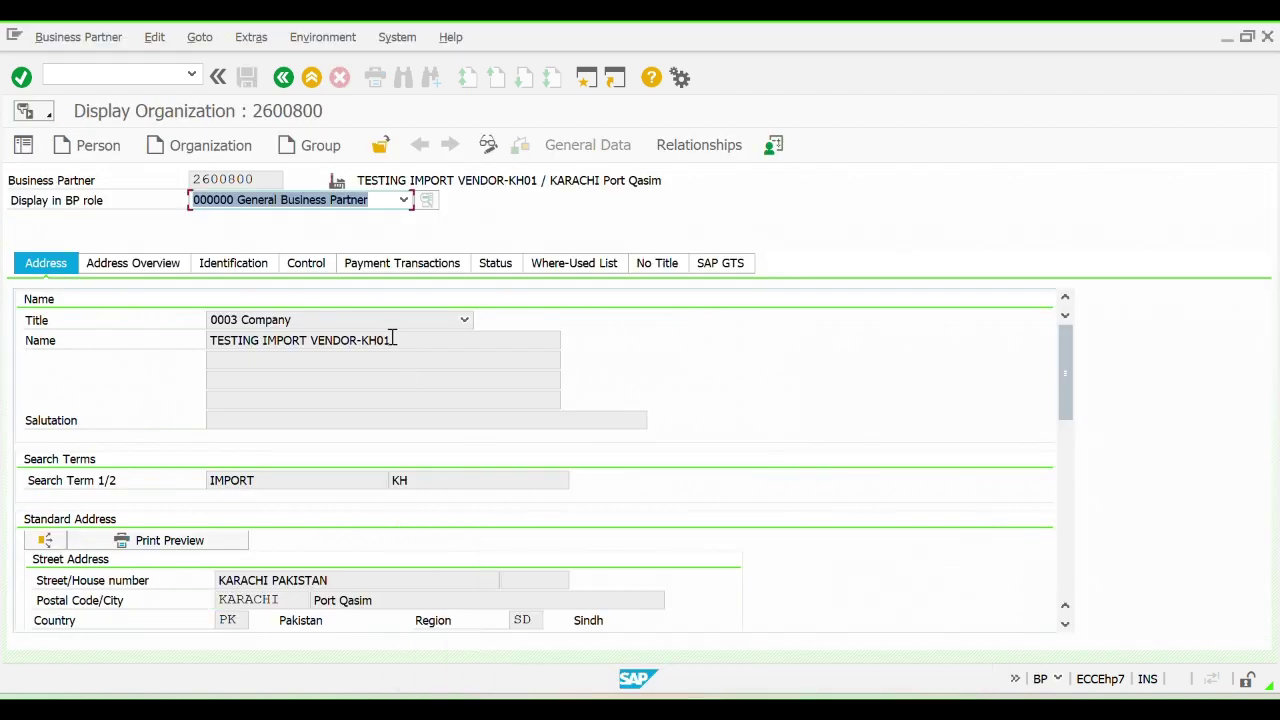
drag(395, 340, 203, 342)
key(ctrl+c)
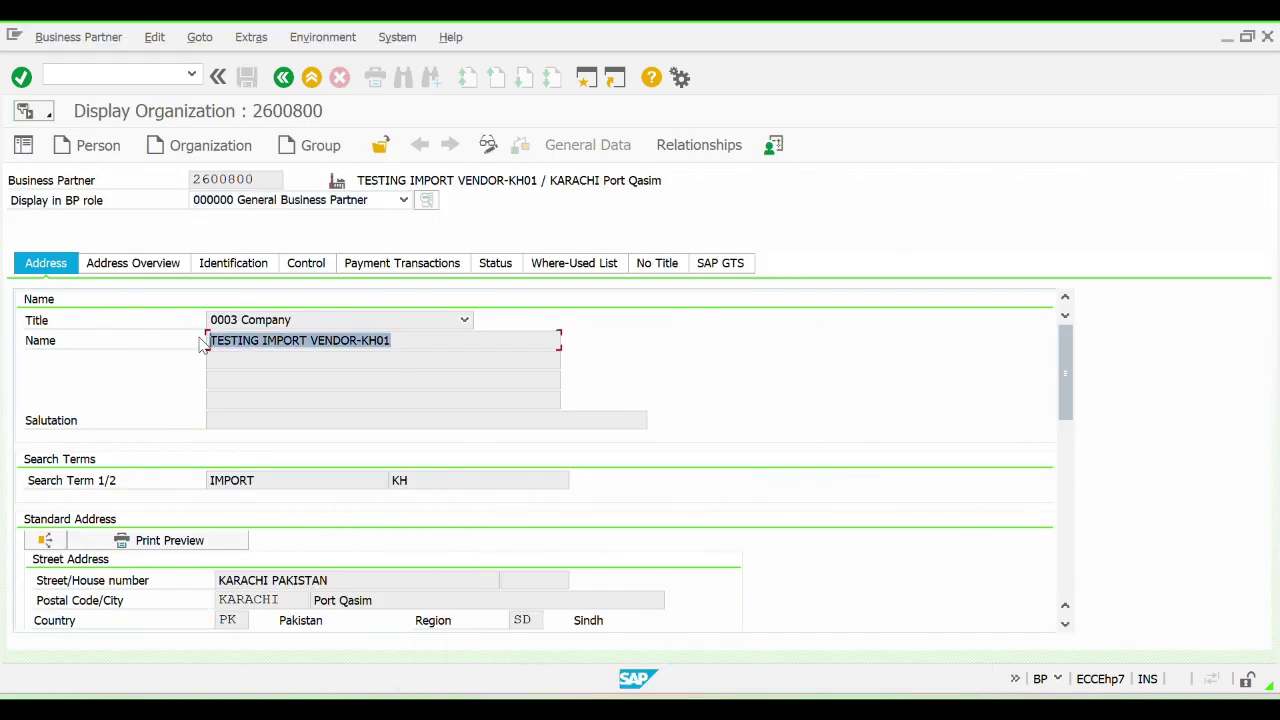
click(200, 344)
key(alt+Tab)
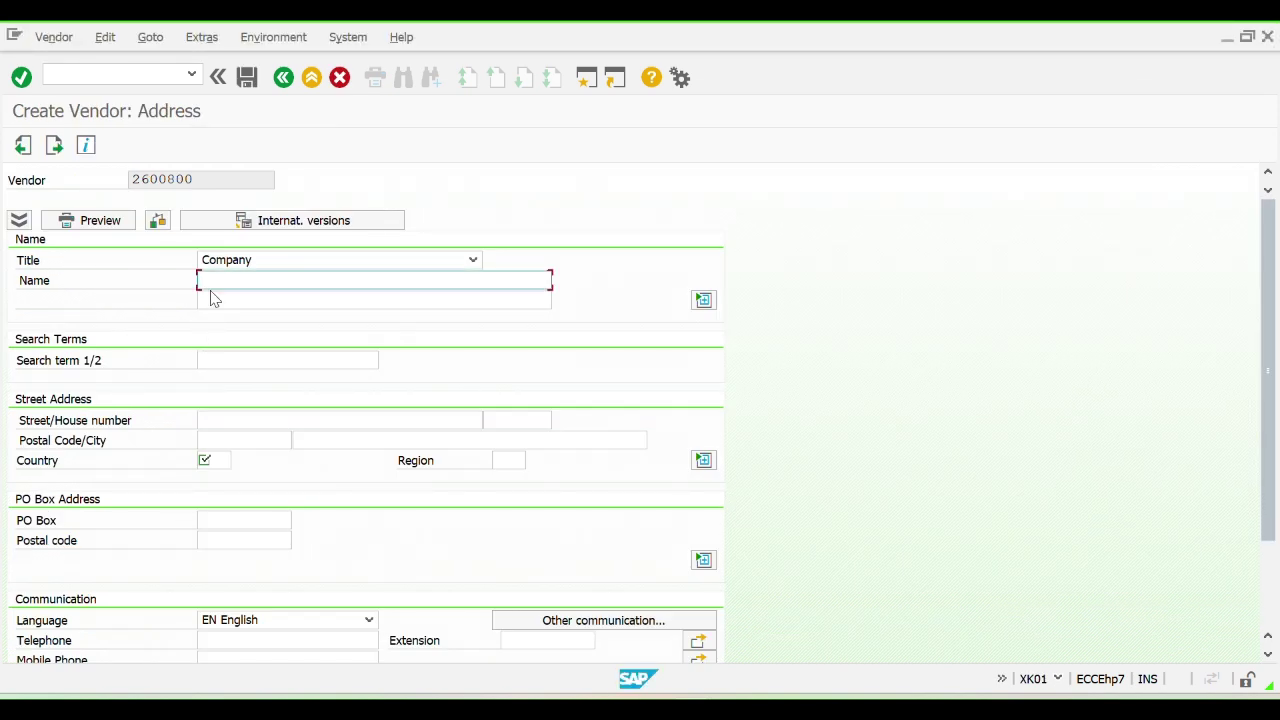
key(ctrl+v)
Step: Set the vendor's country to PK and the region to SD in the street address
click(218, 460)
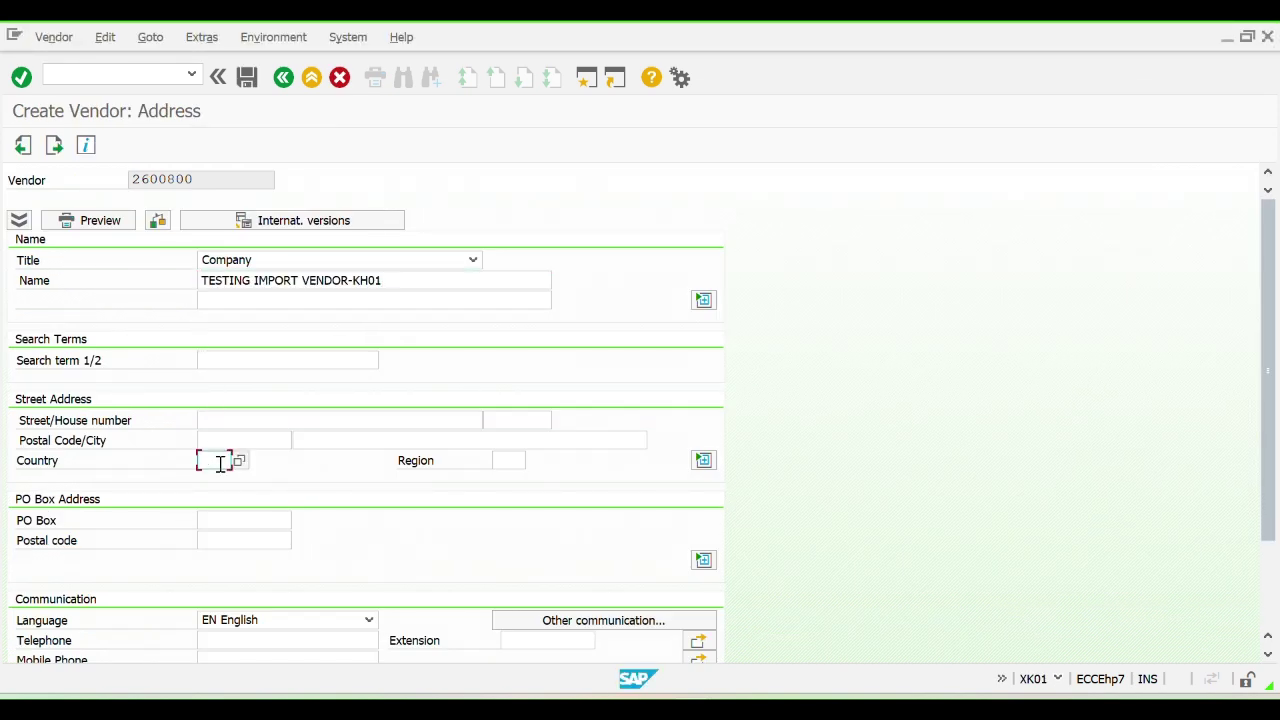
text(PK)
key(Tab)
text(SD)
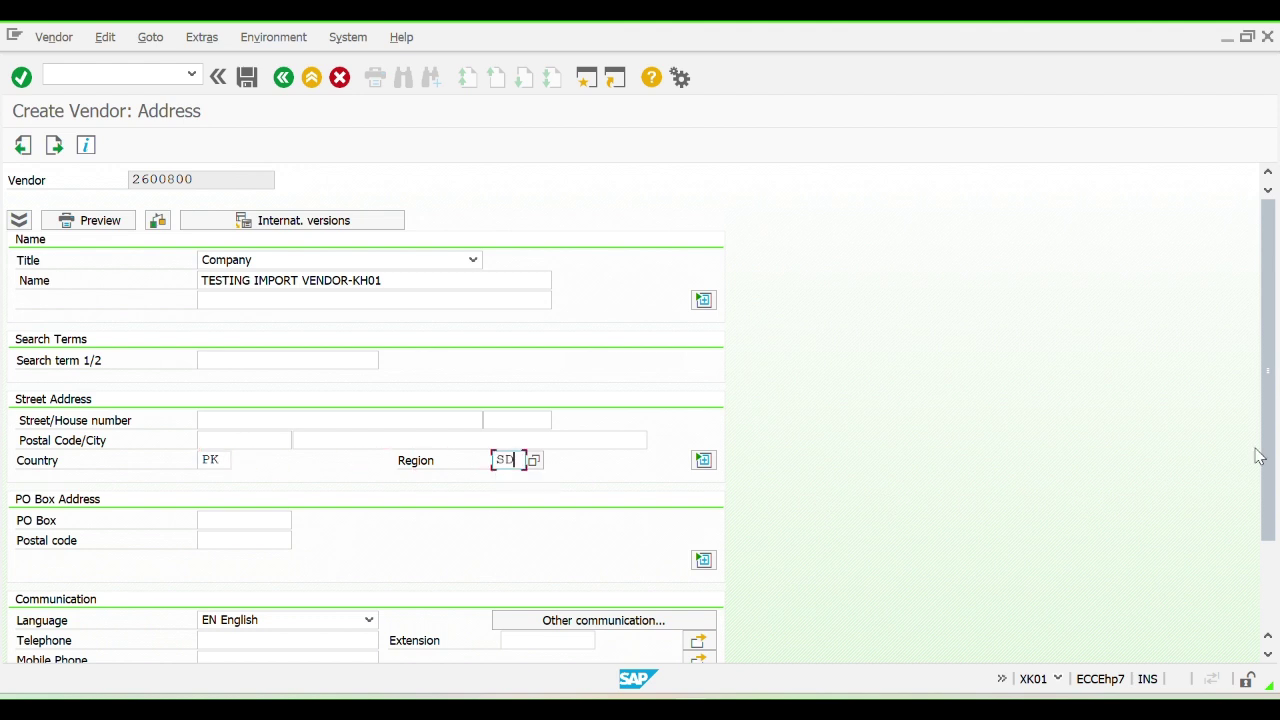
Step: Fill in the vendor's postal code and city with the previously used entries
drag(1266, 451, 1276, 516)
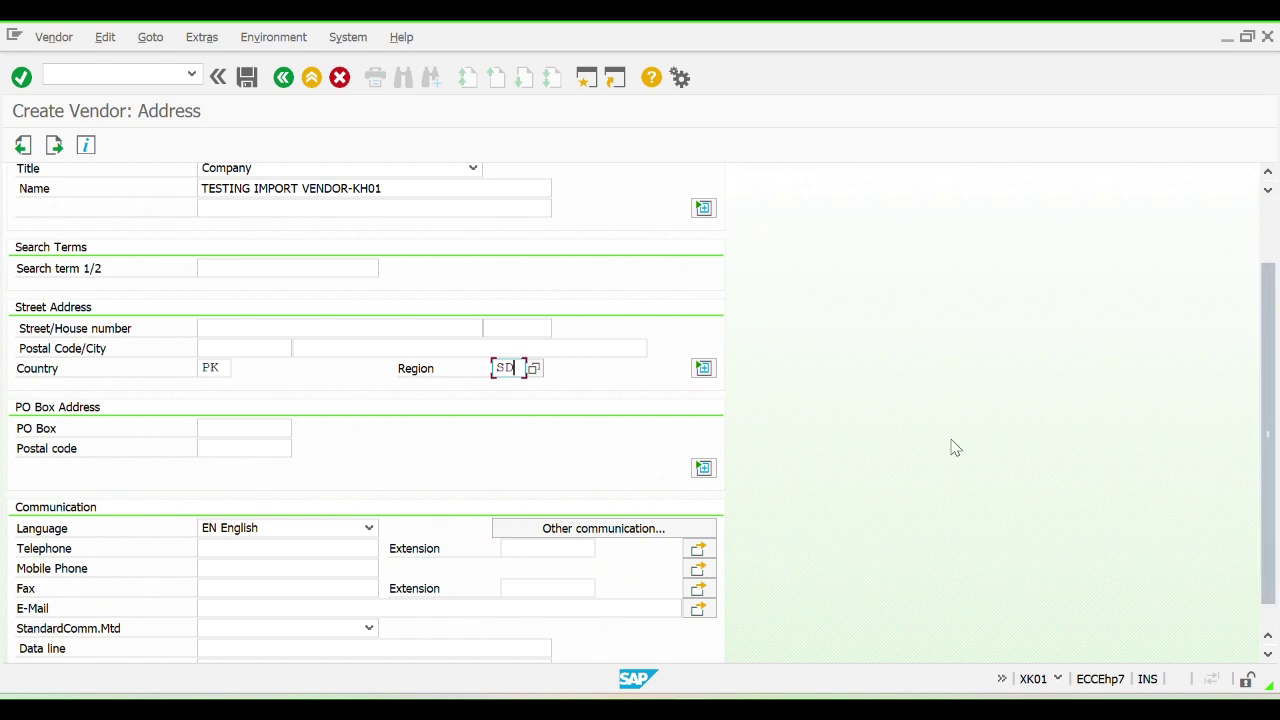
click(268, 348)
key(Down)
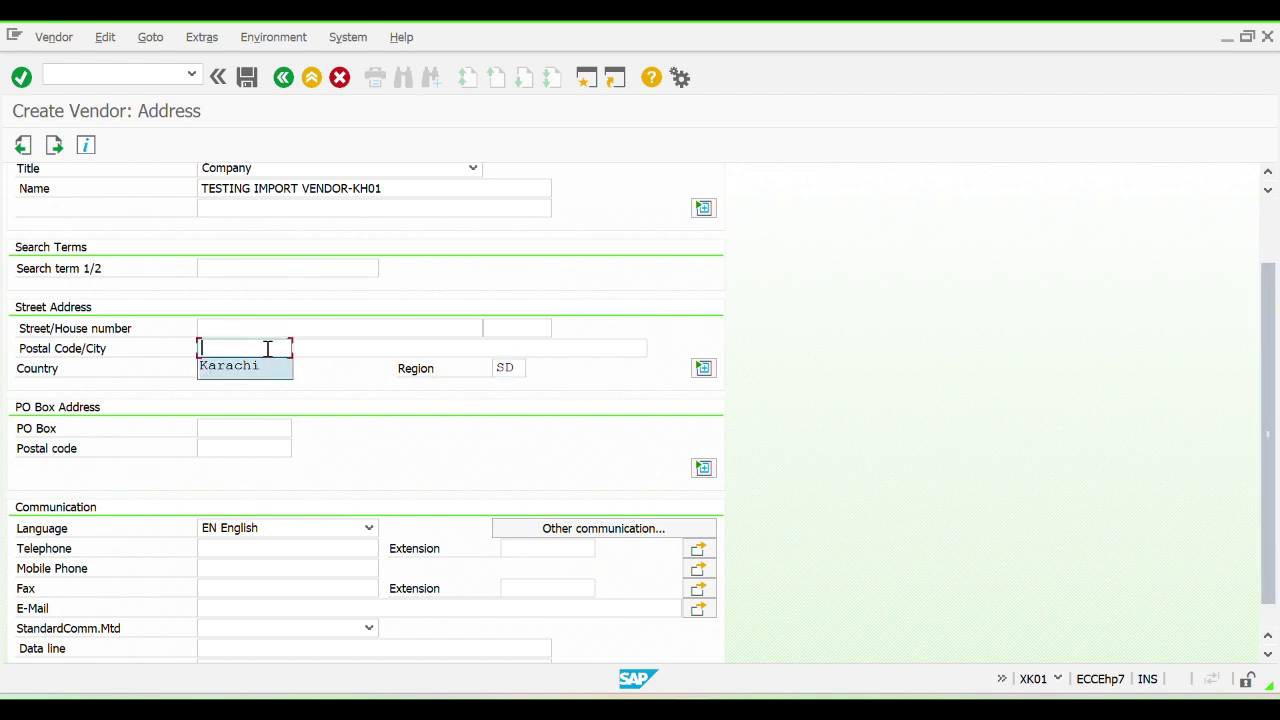
key(Return)
key(Tab)
key(Down)
key(Return)
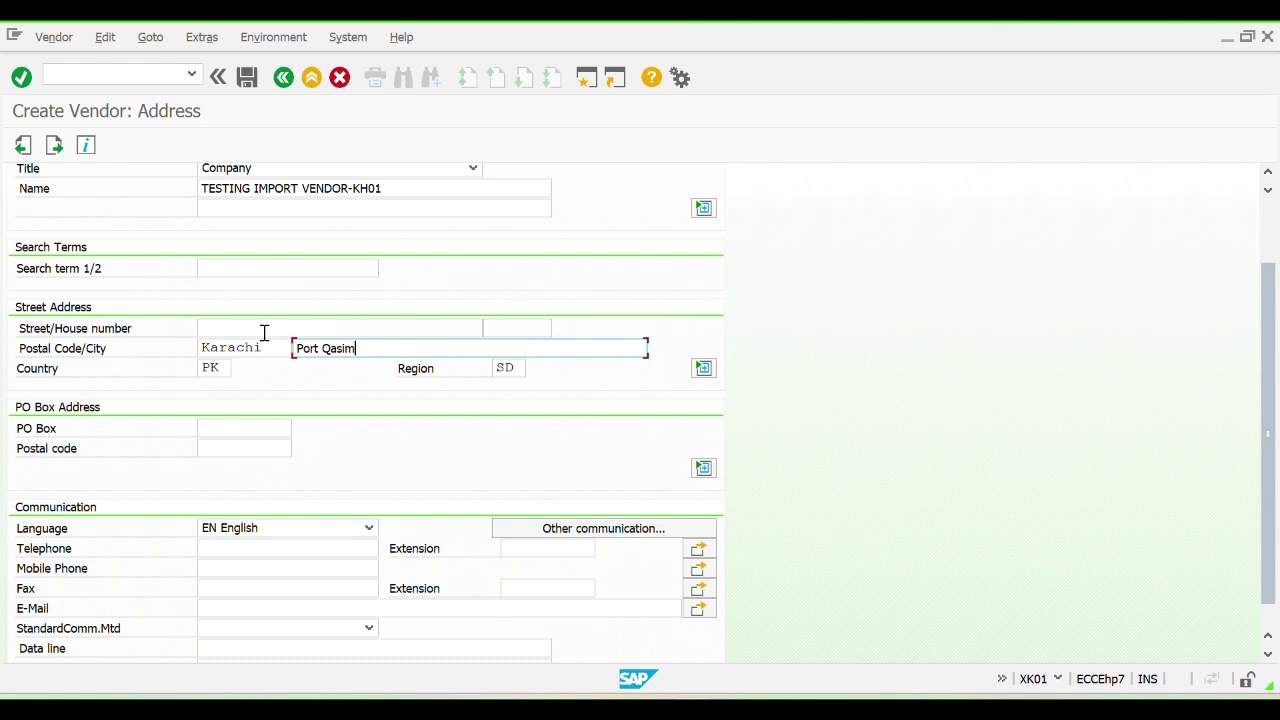
Step: Copy the street entry from the Display Organization window into the vendor's street address
click(264, 331)
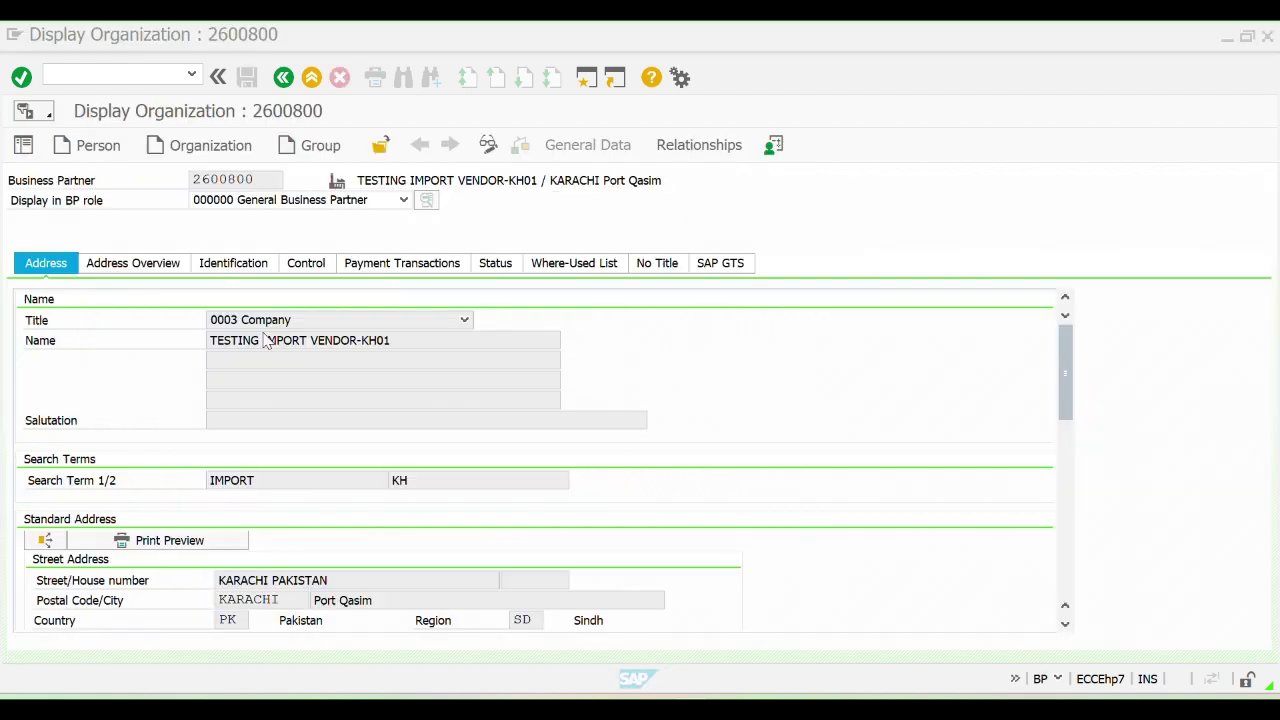
drag(335, 580, 218, 582)
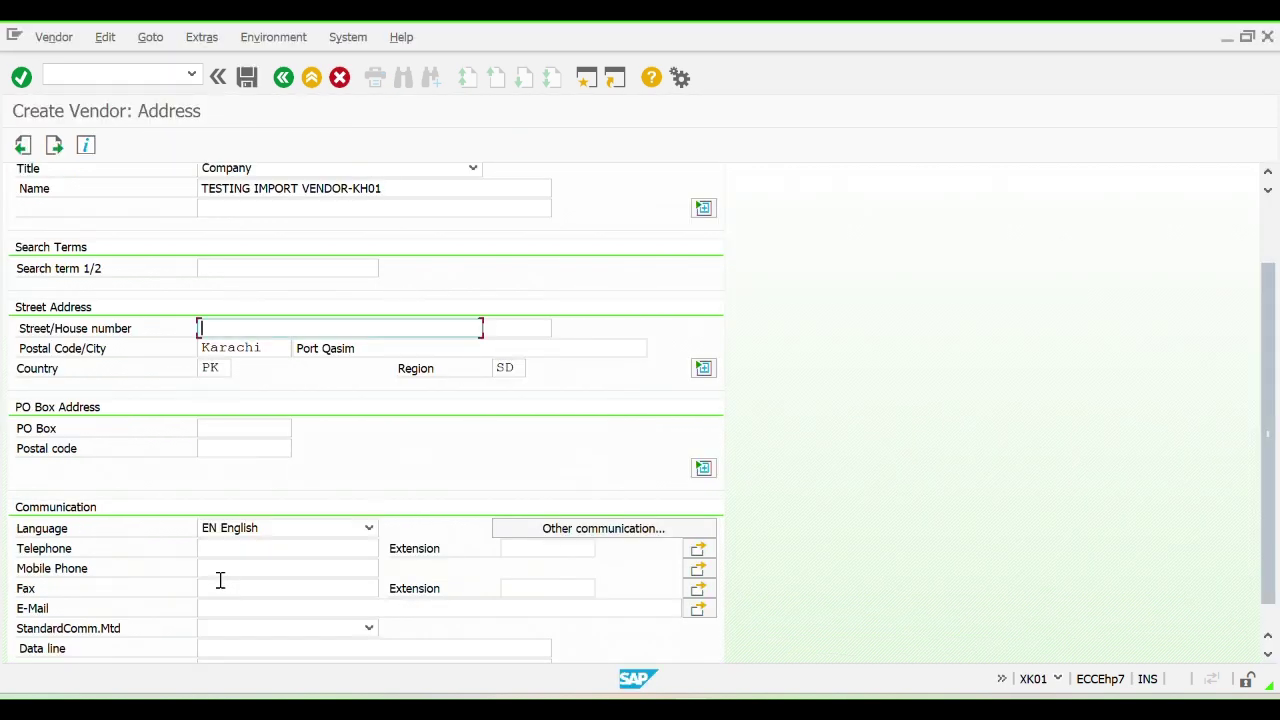
text(KARACHI PAKISTAN)
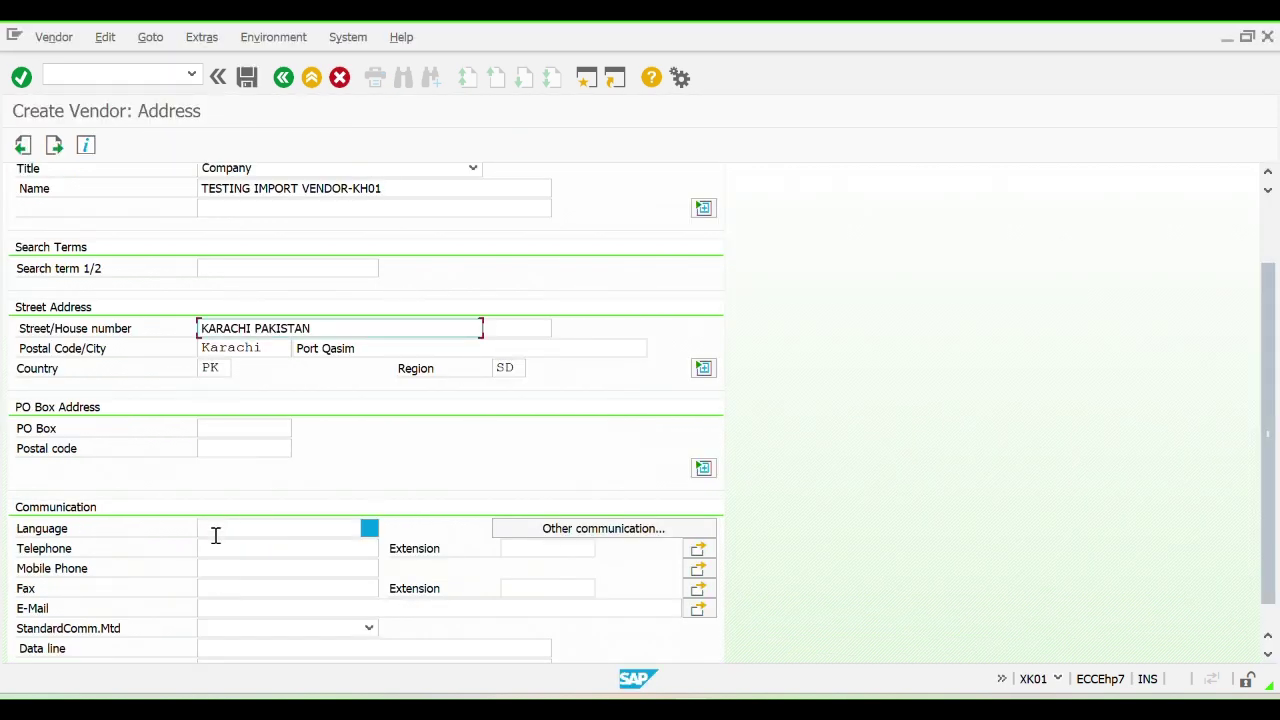
Step: Copy the search term IMPORT from the Display Organization window into the new vendor and proceed to the control data
click(234, 266)
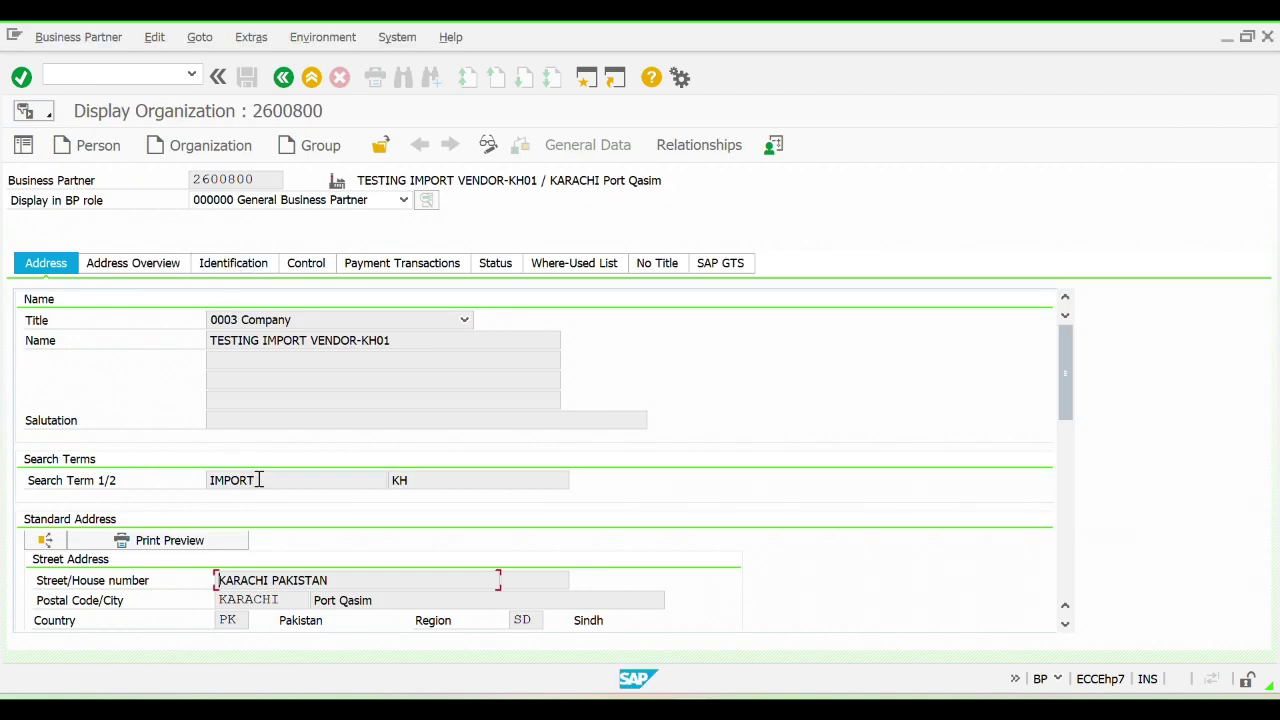
drag(259, 480, 204, 483)
key(ctrl+c)
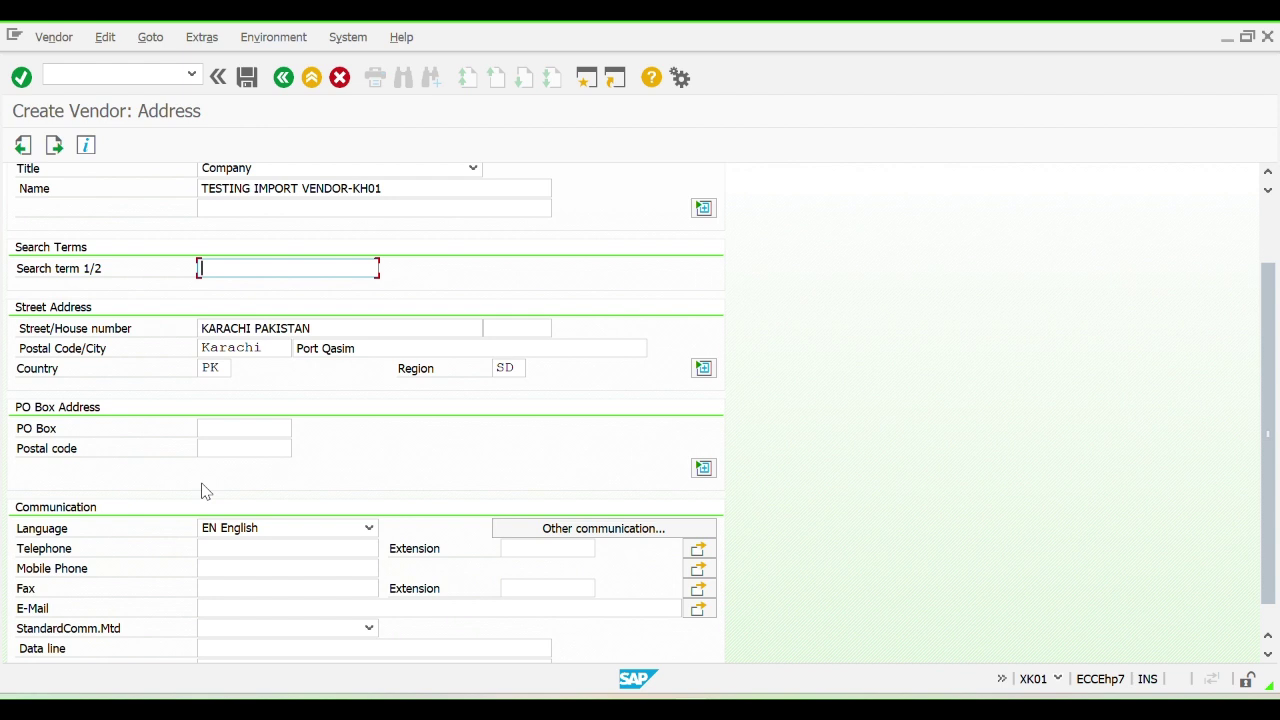
key(ctrl+v)
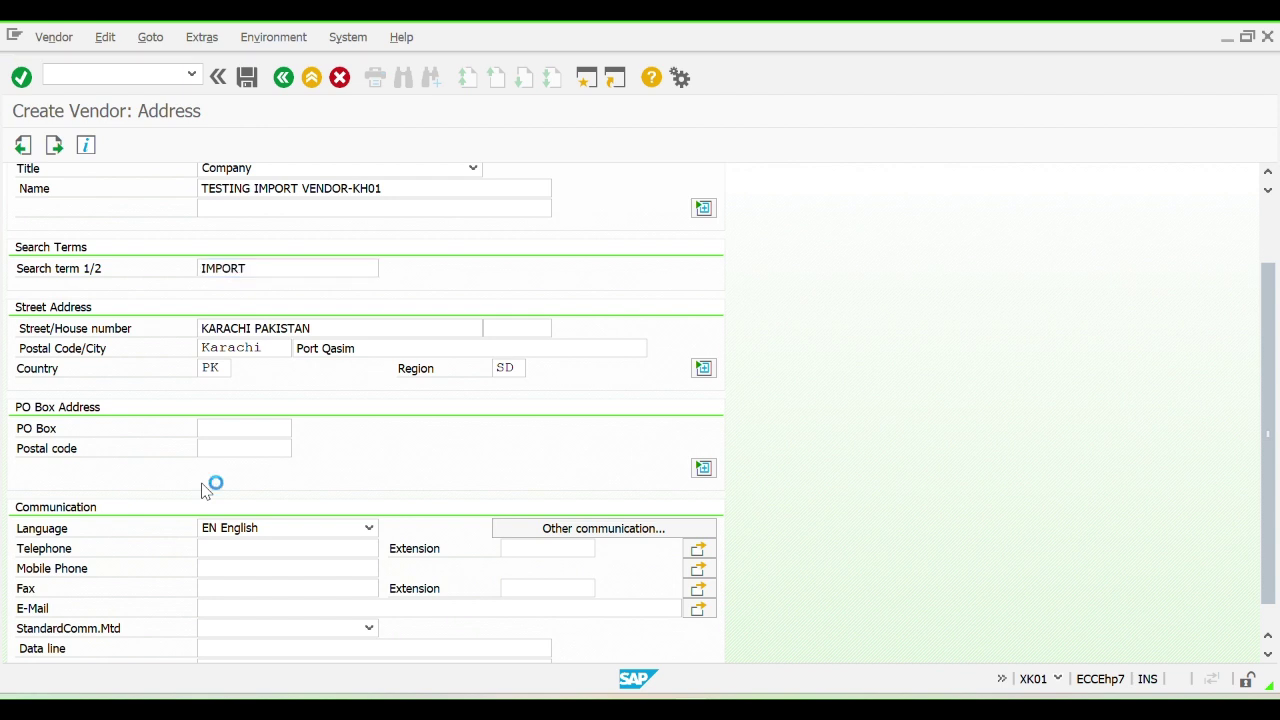
key(Return)
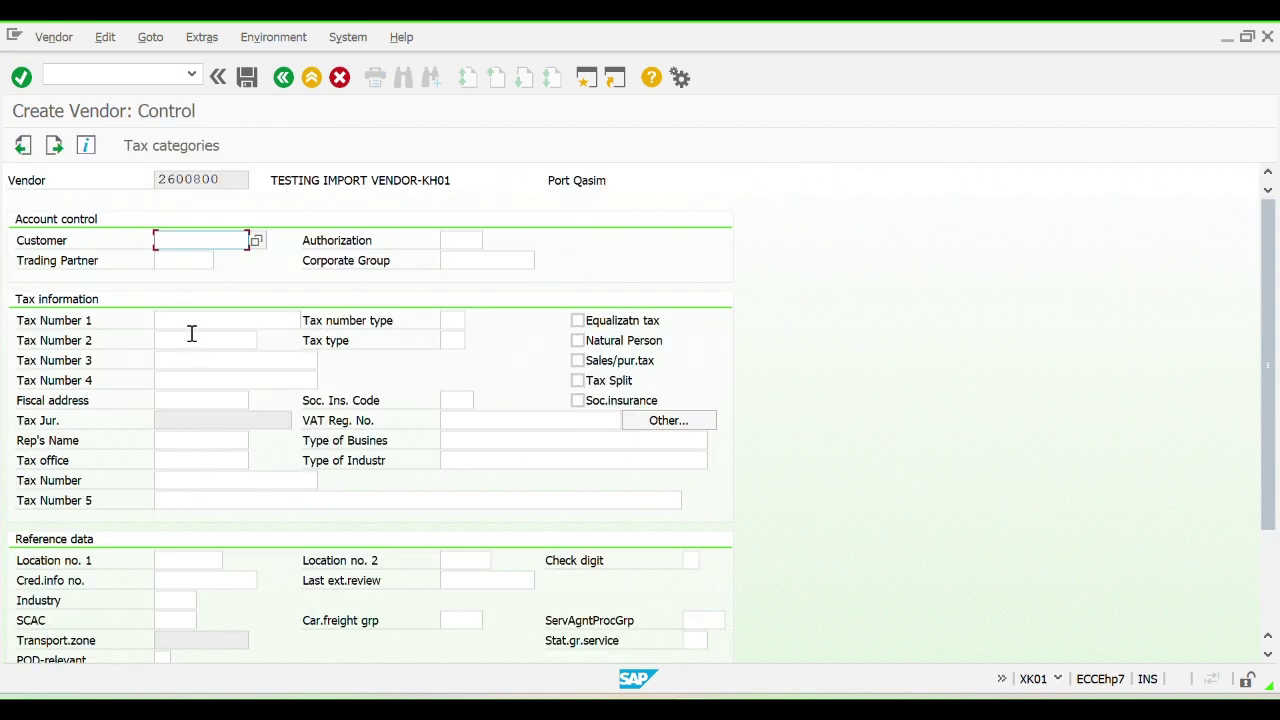
Step: Leave the control data, bank details and contact persons blank and proceed to the accounting information
click(257, 243)
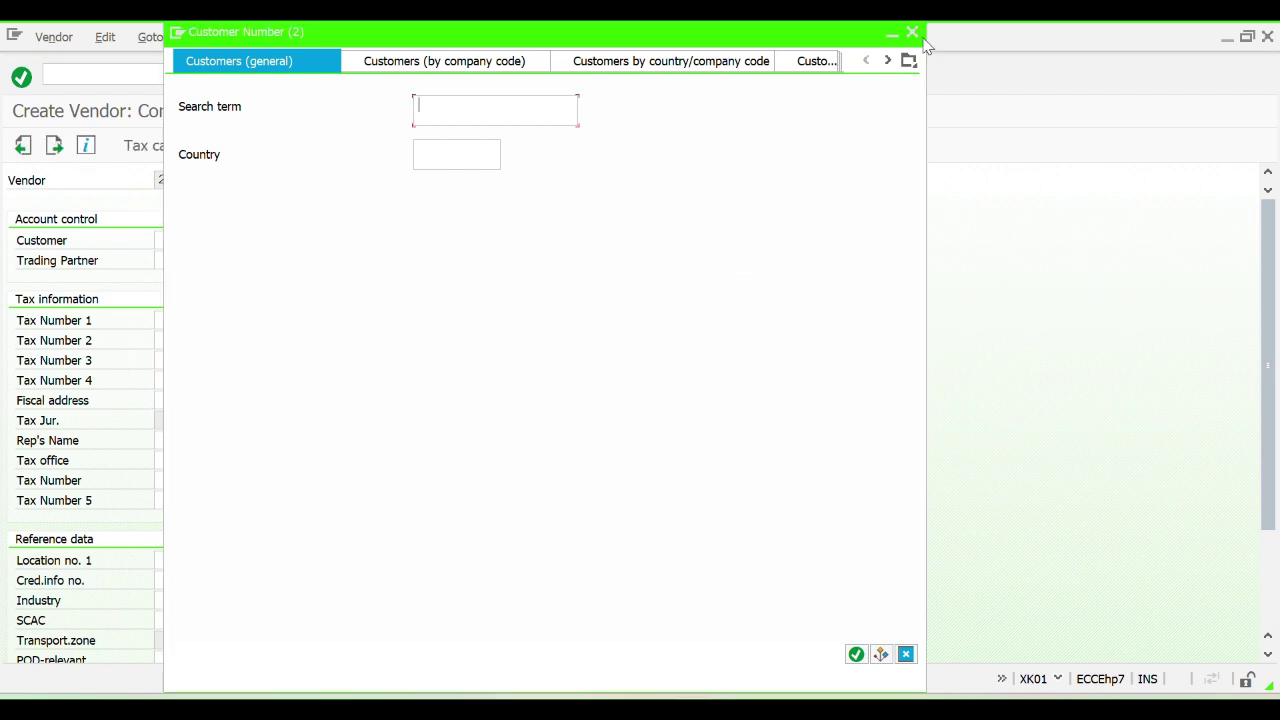
click(912, 32)
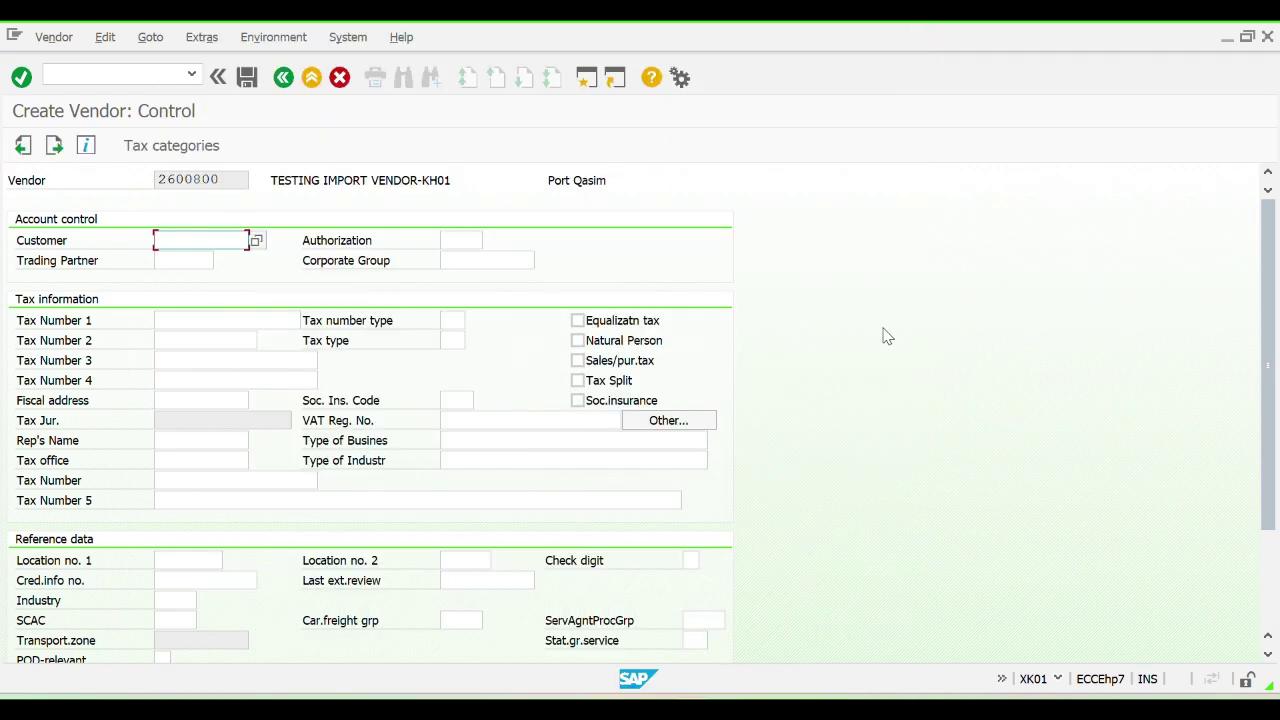
key(Return)
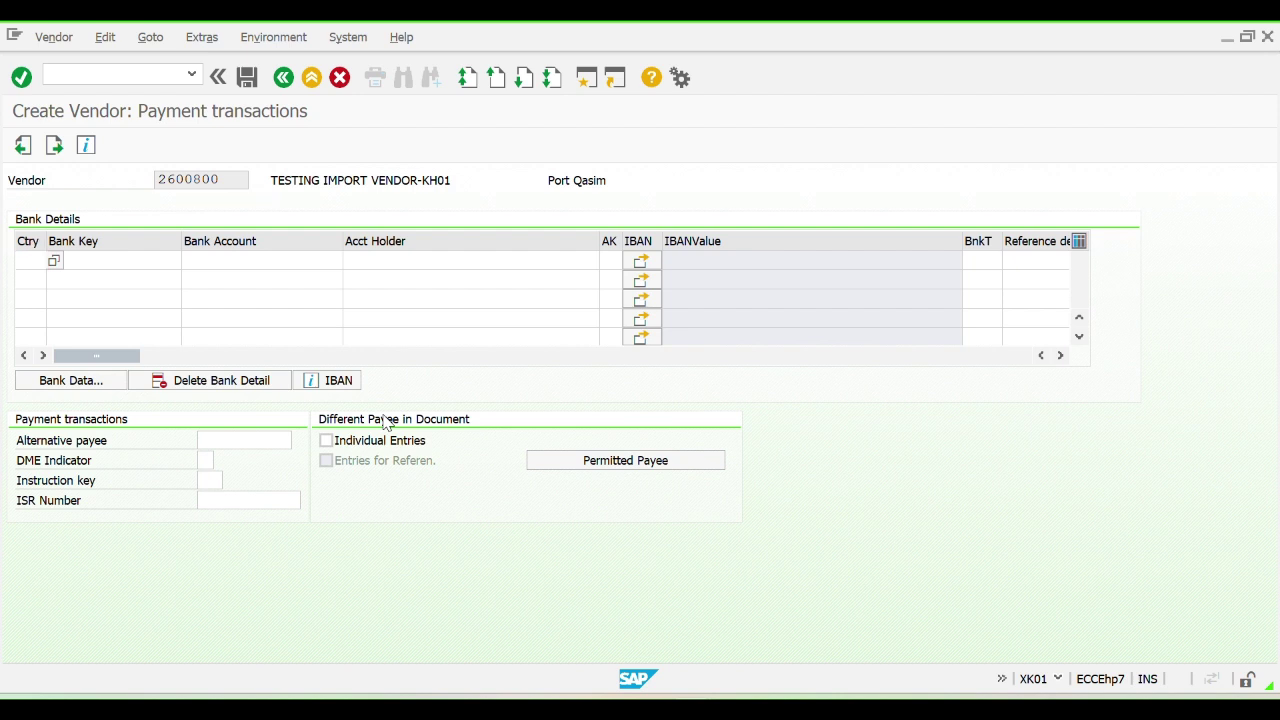
key(Return)
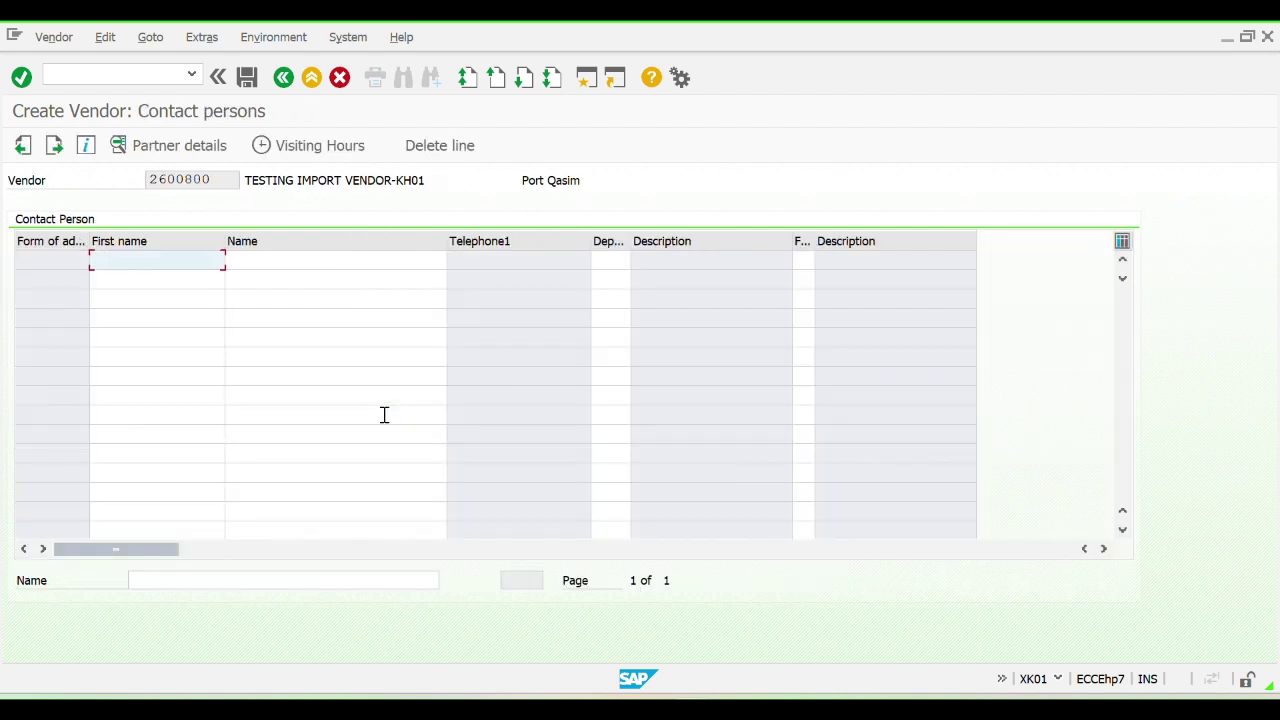
key(Return)
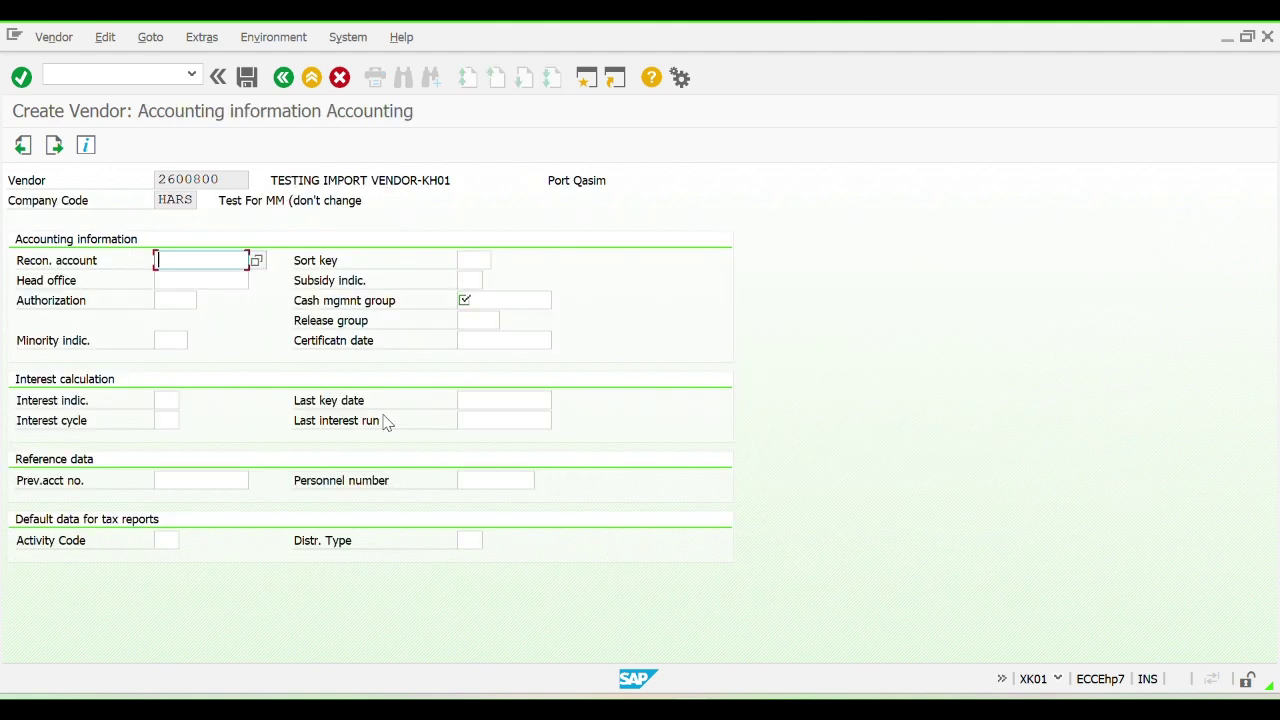
Step: Choose Accounts Payables - Local as reconciliation account, set cash management group A1, and proceed to the accounting payment transactions
click(256, 260)
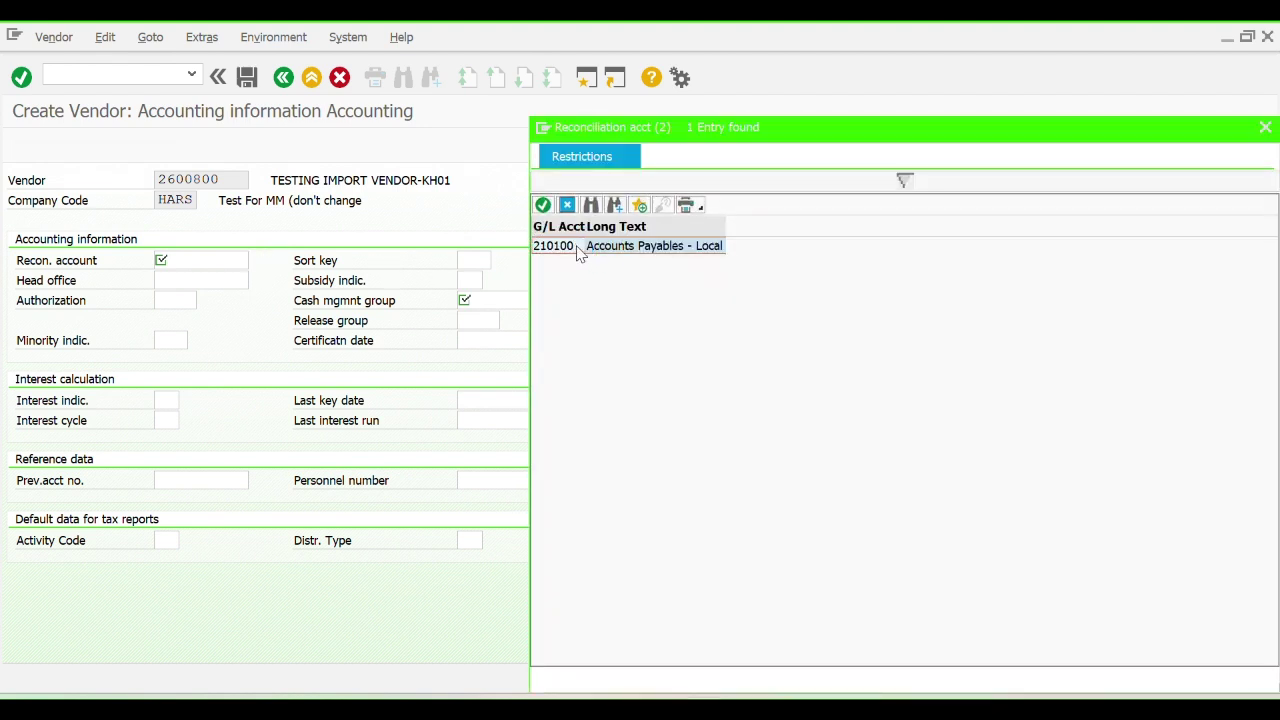
double_click(577, 251)
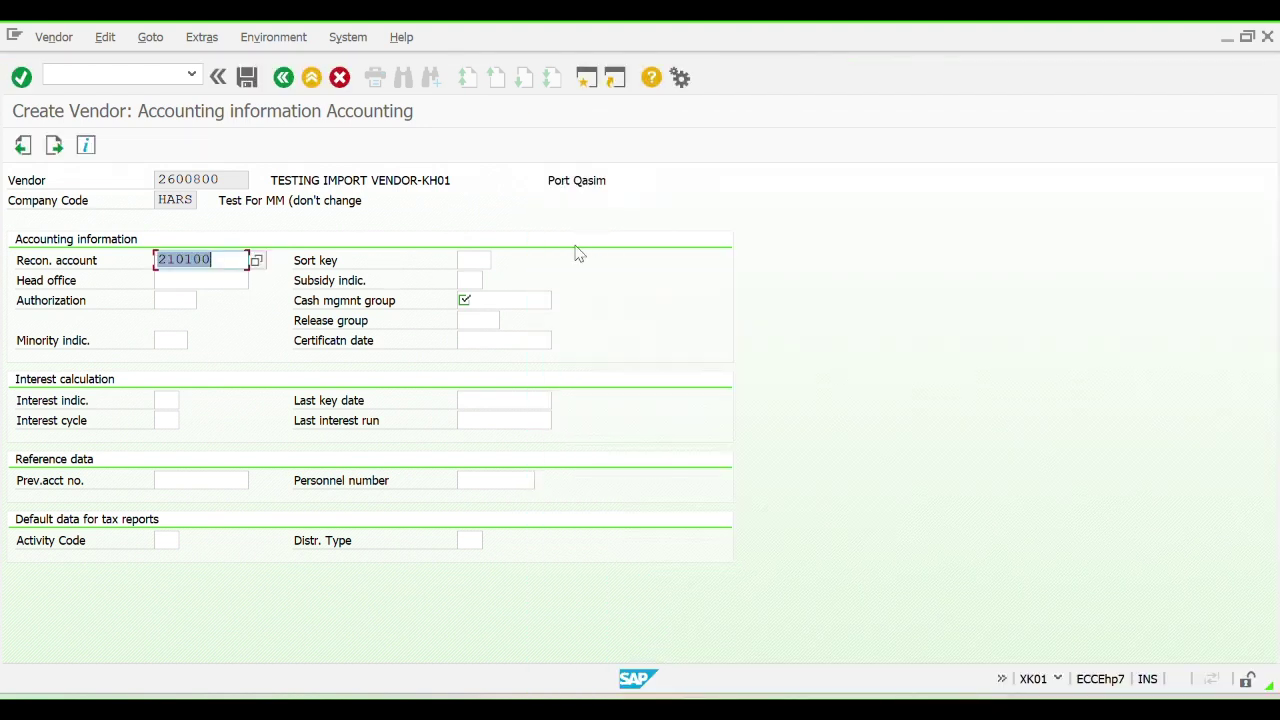
click(520, 300)
text(A1)
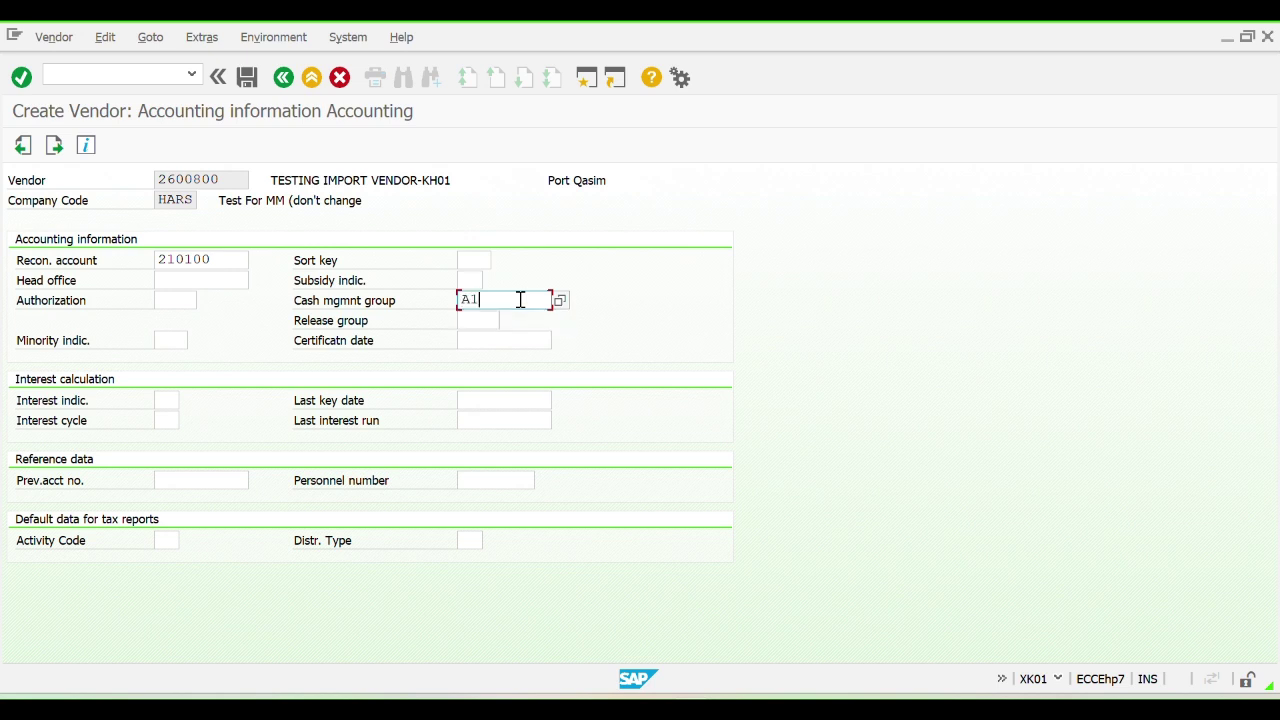
click(560, 301)
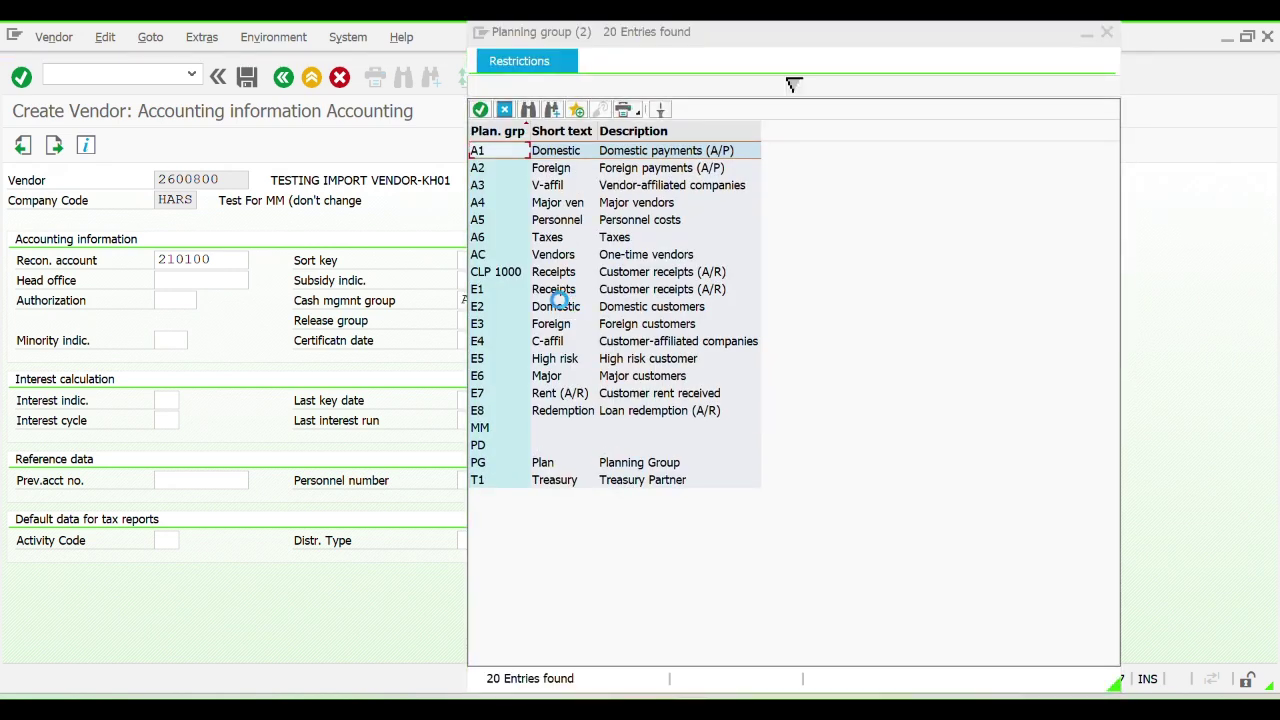
double_click(492, 155)
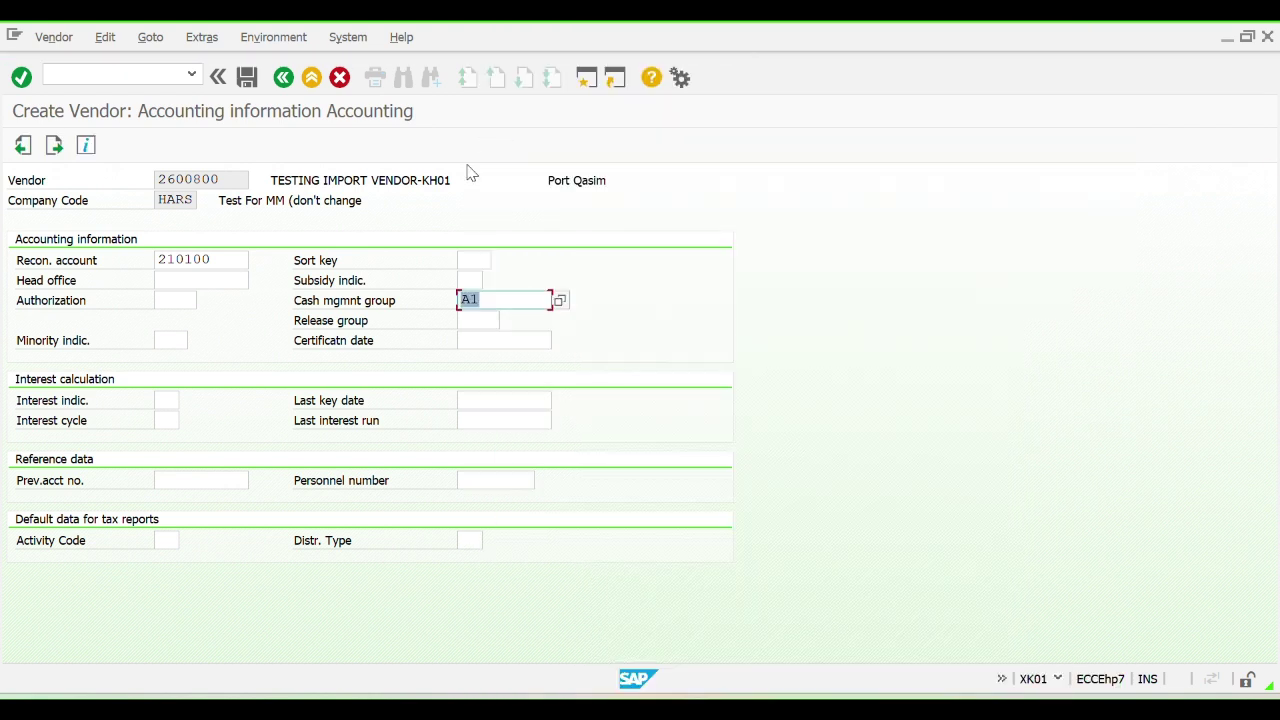
key(Return)
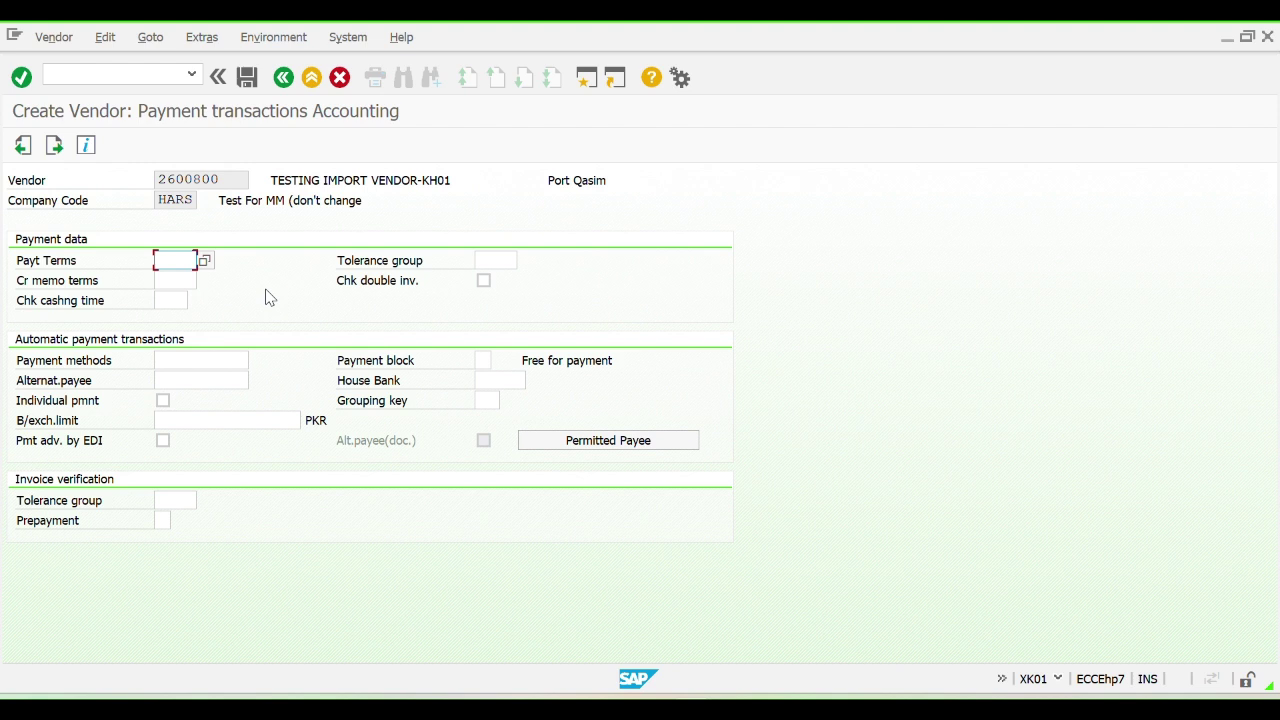
Step: Leave the payment transactions and correspondence data blank, set the withholding tax country to PK, and proceed to the purchasing data
key(Return)
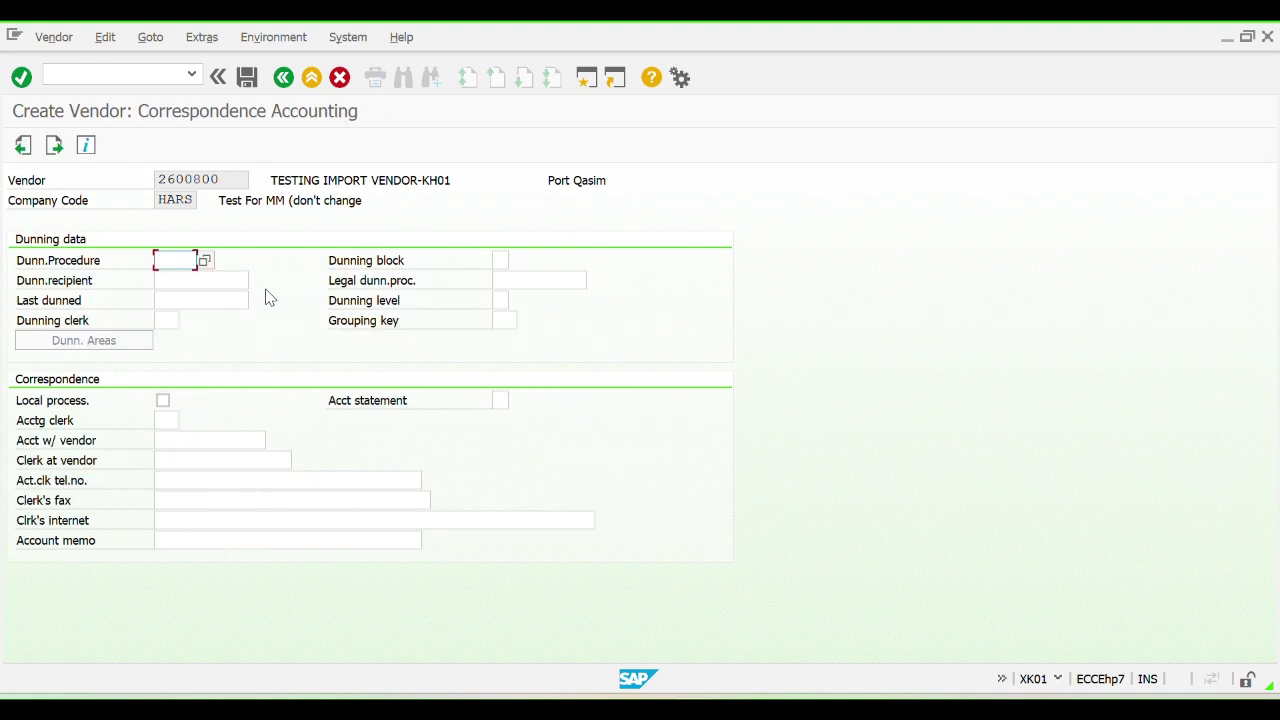
key(Return)
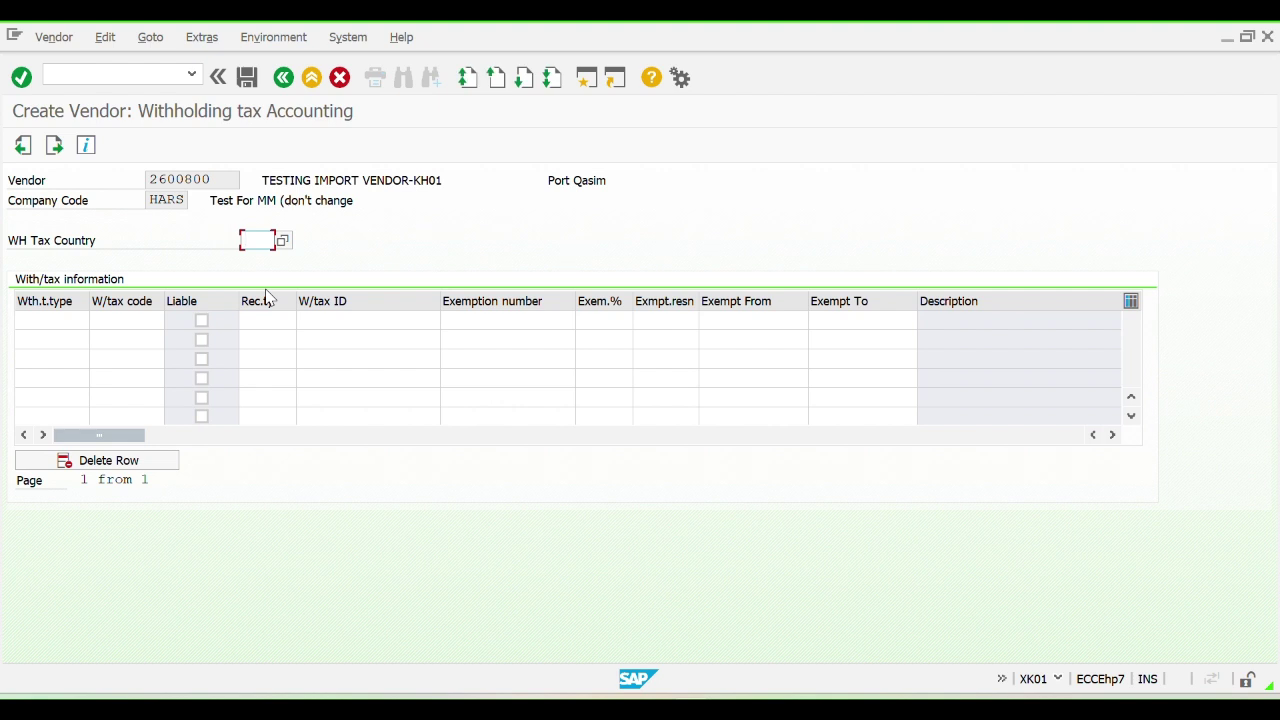
text(PK)
key(Return)
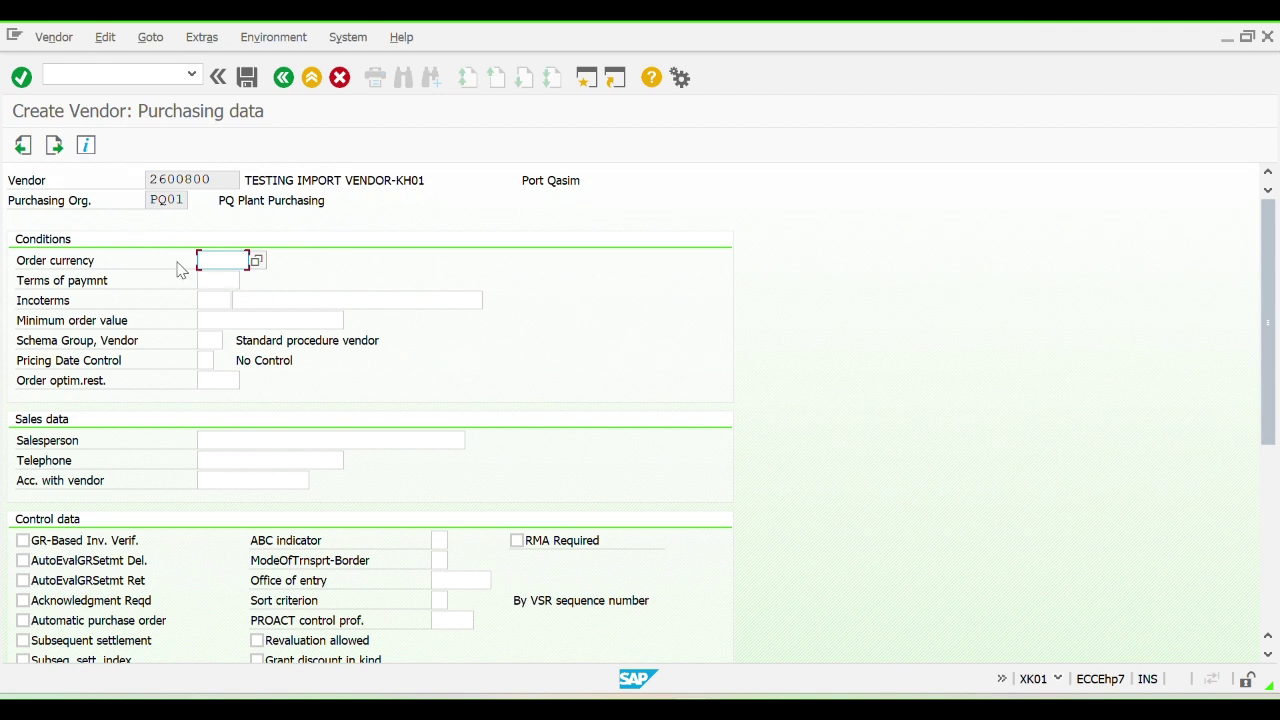
Step: Set the order currency to PKR, leave the partner functions blank, and save the new vendor
text(p)
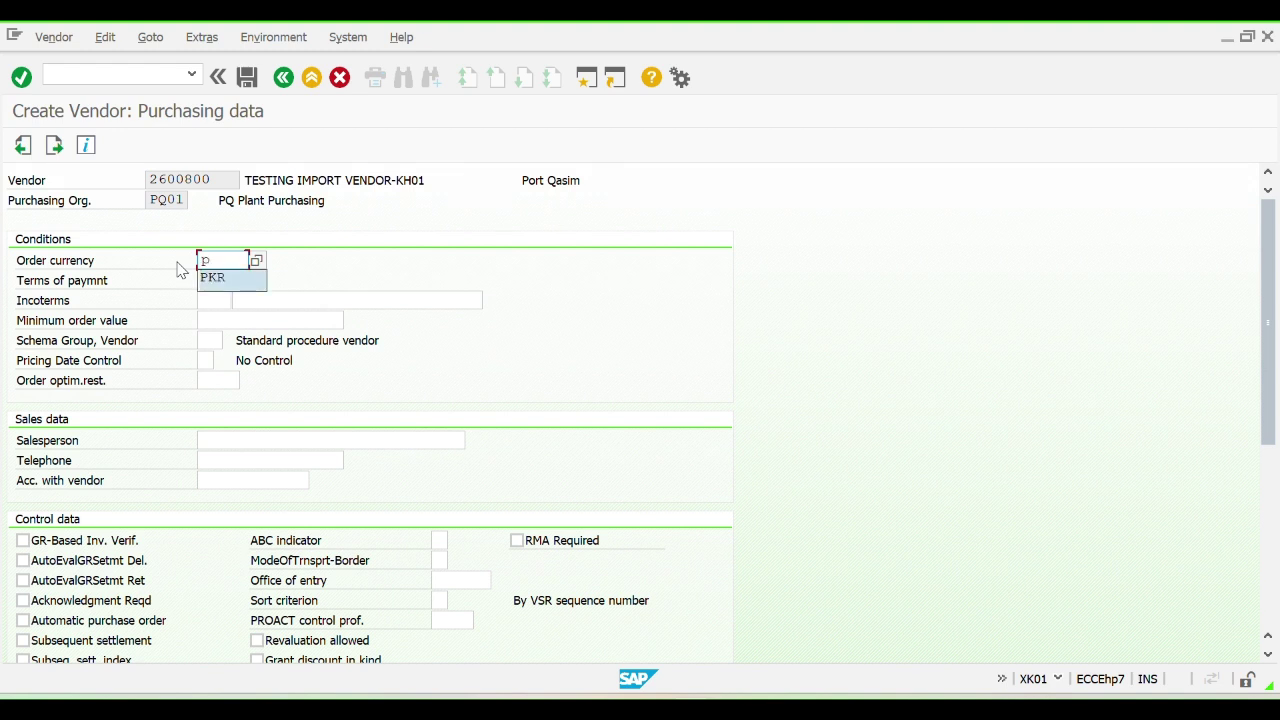
key(Down)
key(Return)
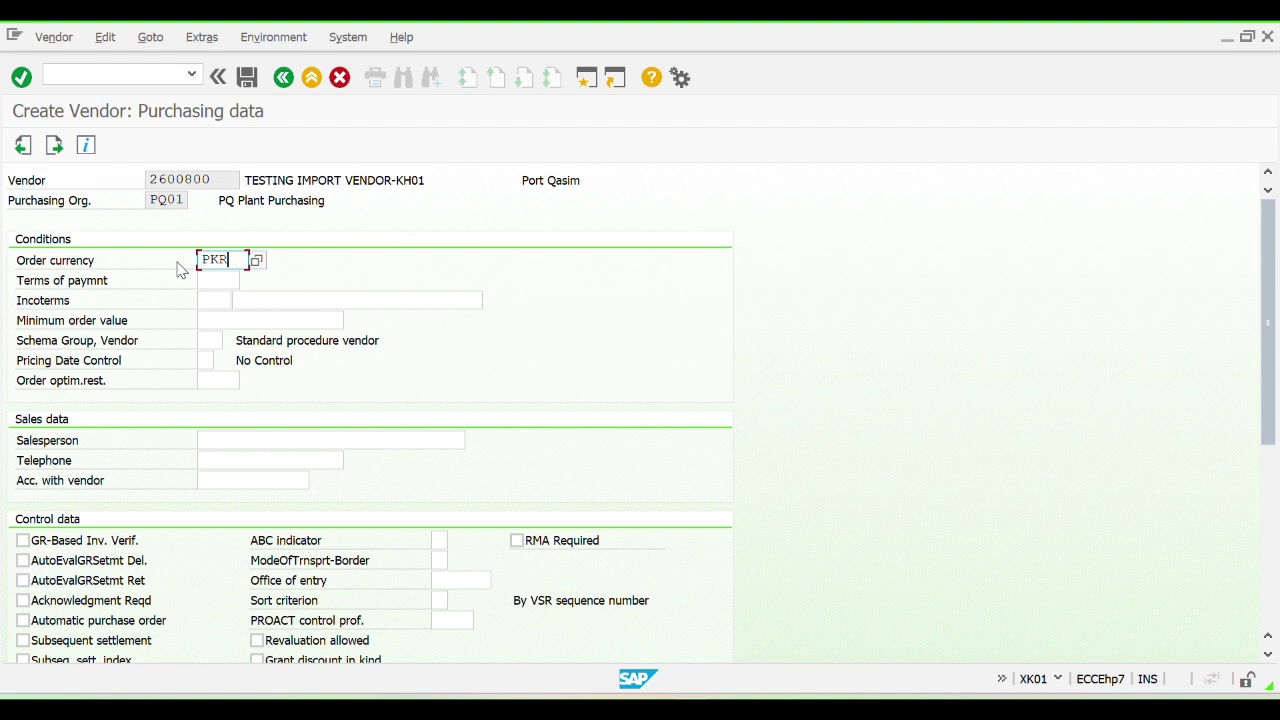
key(Return)
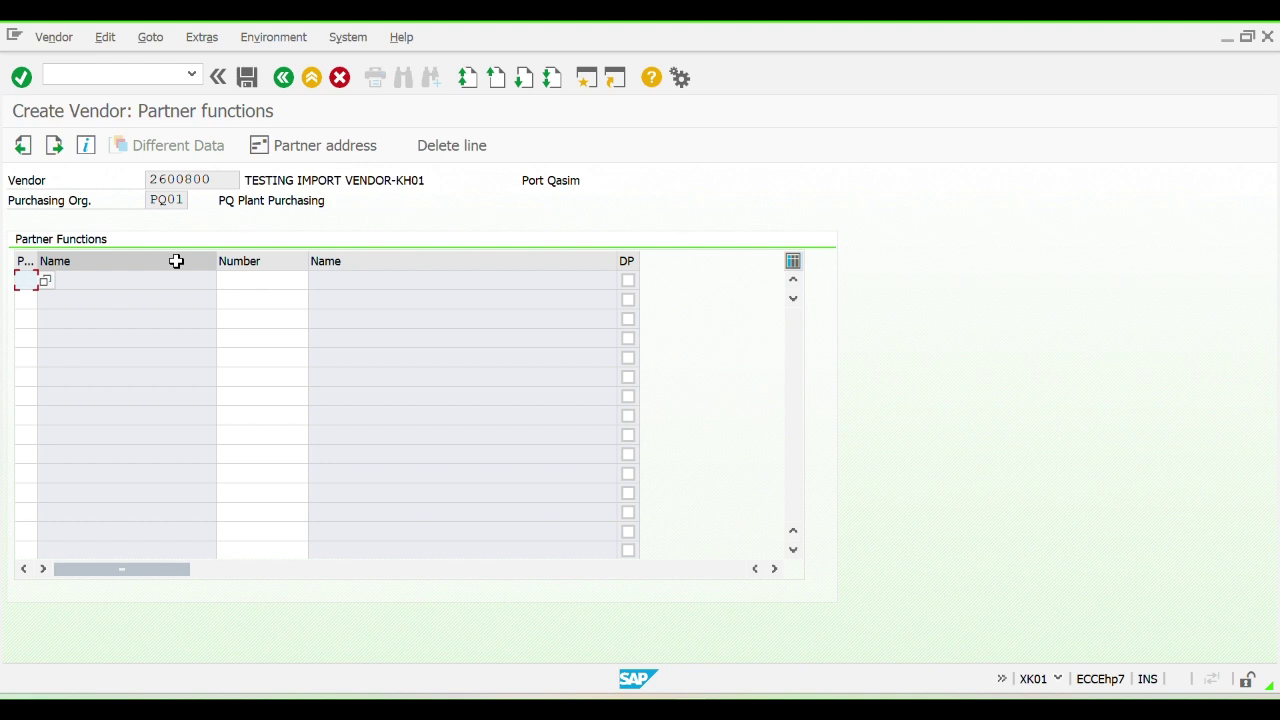
key(Return)
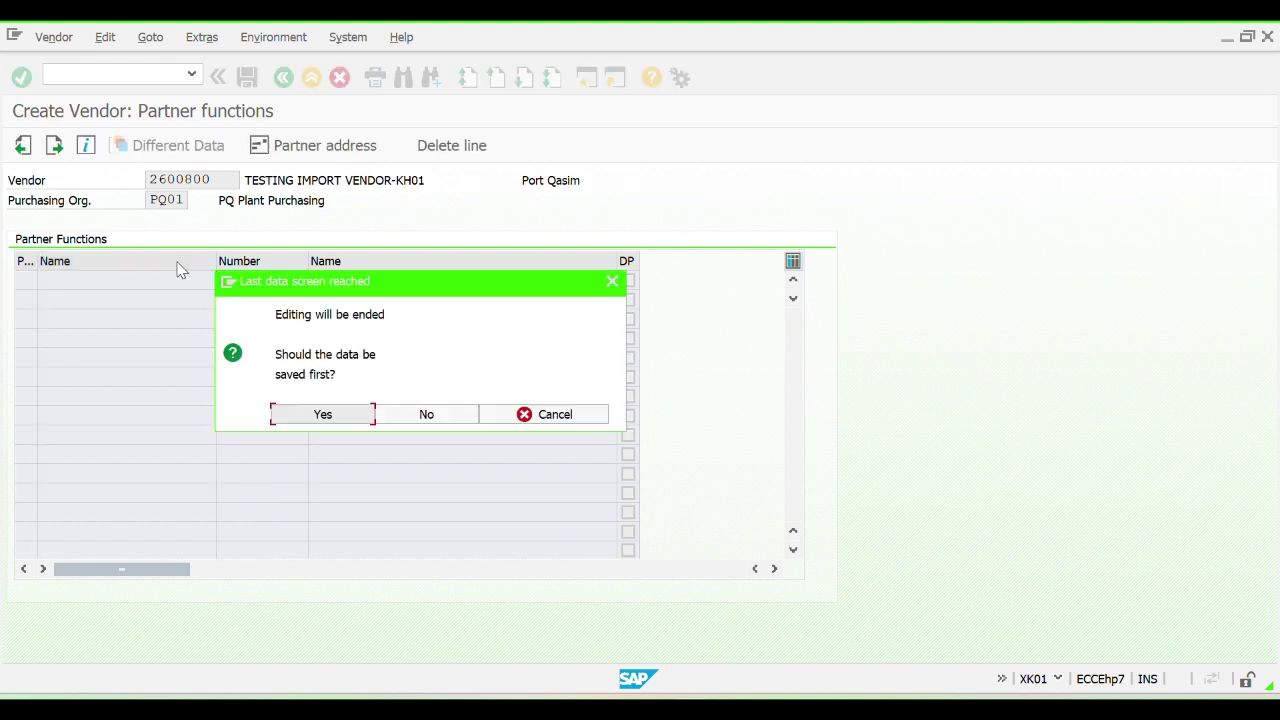
click(328, 416)
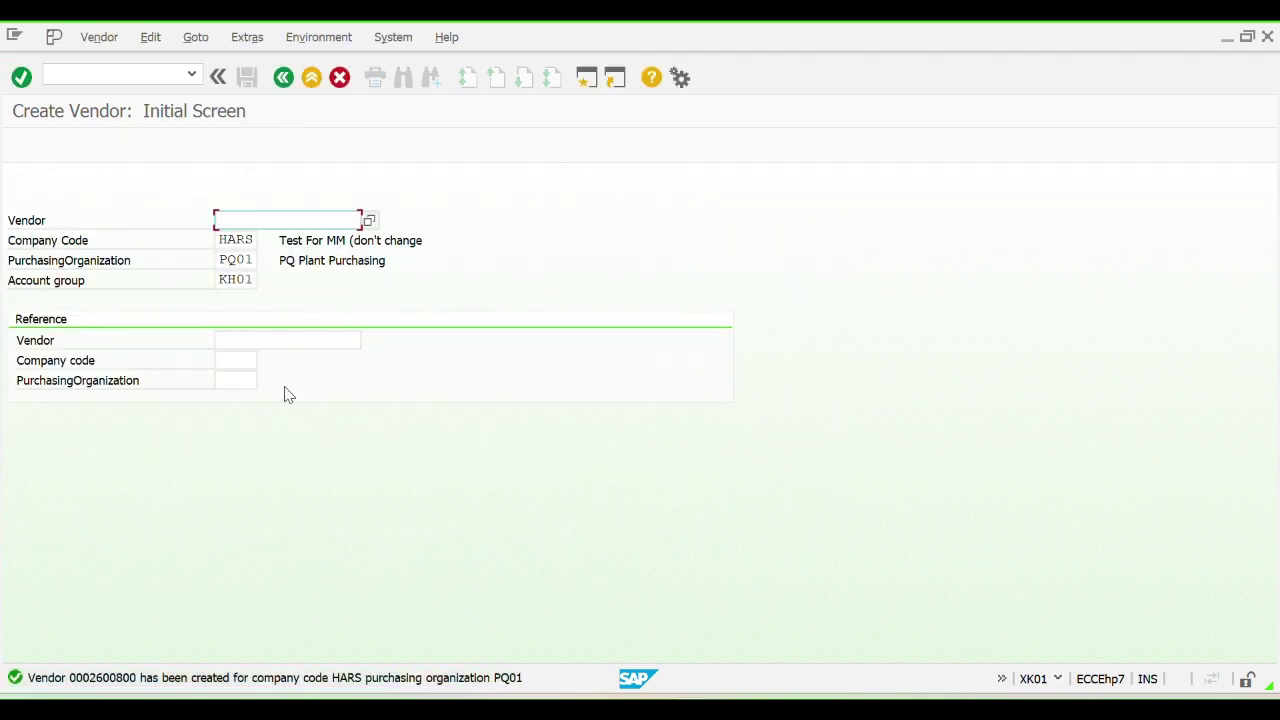
Step: Leave vendor creation and open the Display Vendor transaction XK03
click(117, 74)
text(/n)
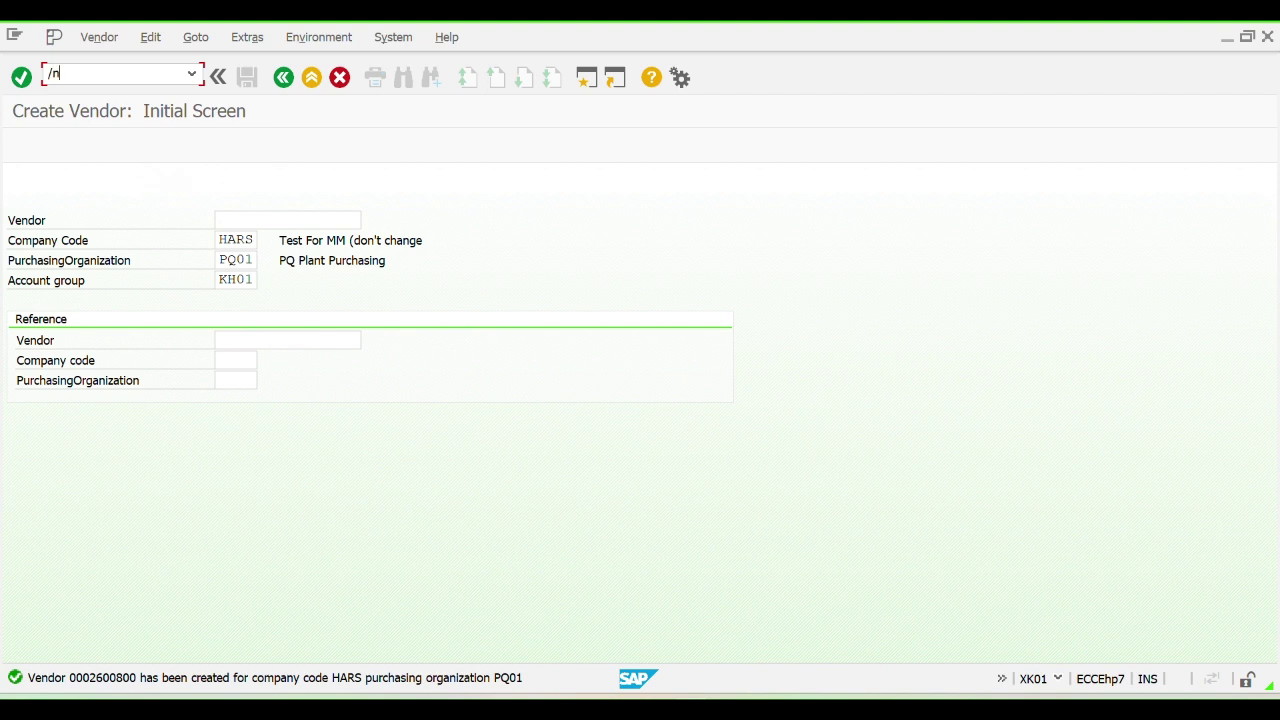
text(xk03)
key(Return)
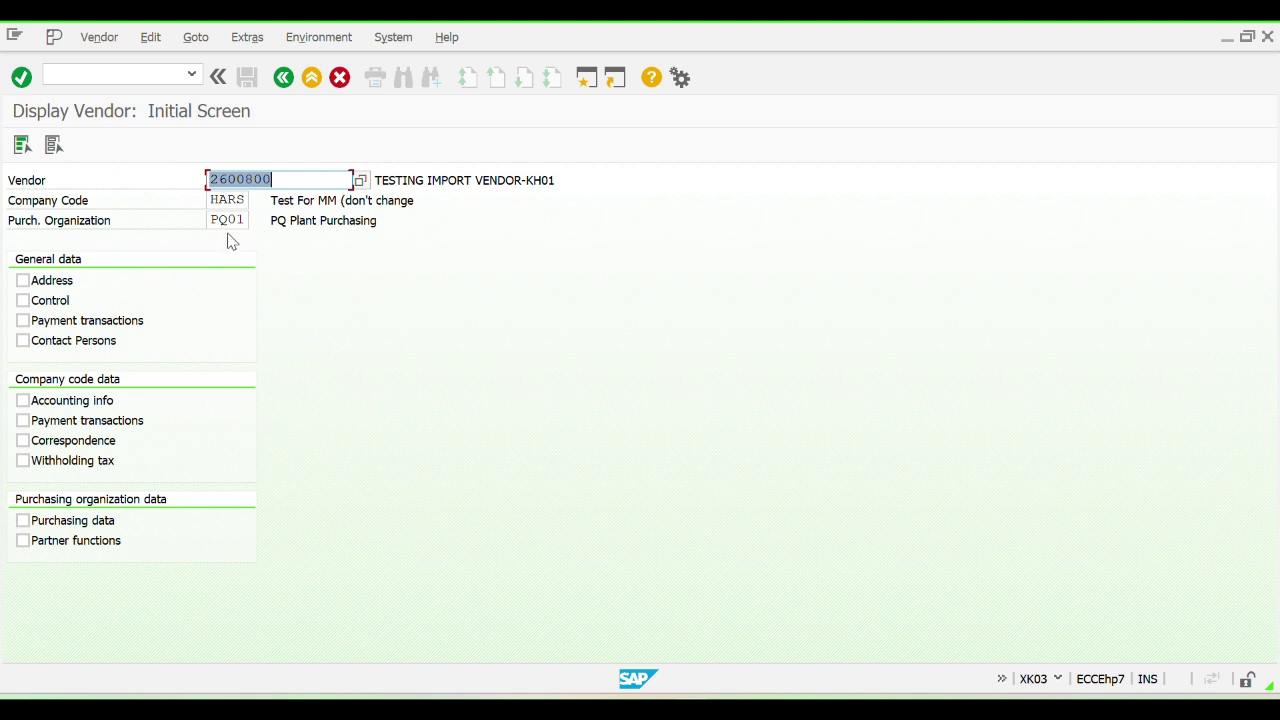
Step: Select all general, company code and purchasing organization data views for the new vendor and display its record
click(22, 280)
click(22, 300)
click(22, 320)
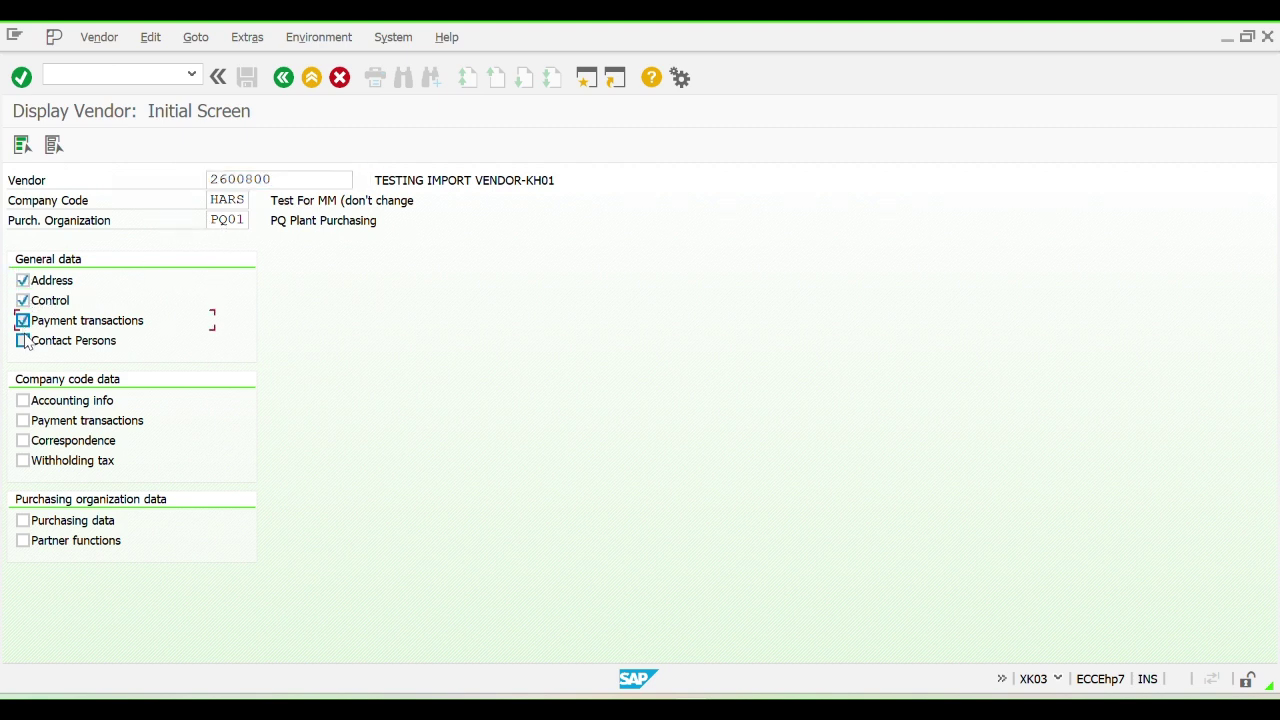
click(22, 340)
click(22, 400)
click(22, 420)
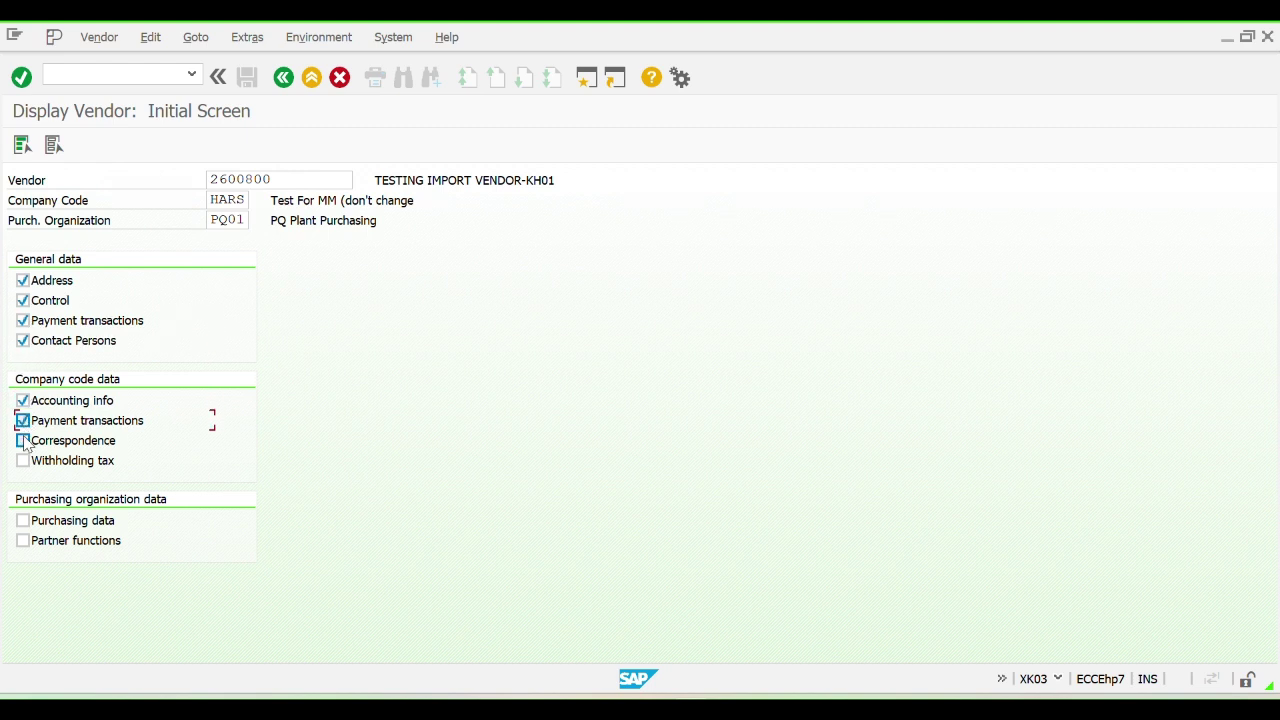
click(22, 440)
click(22, 460)
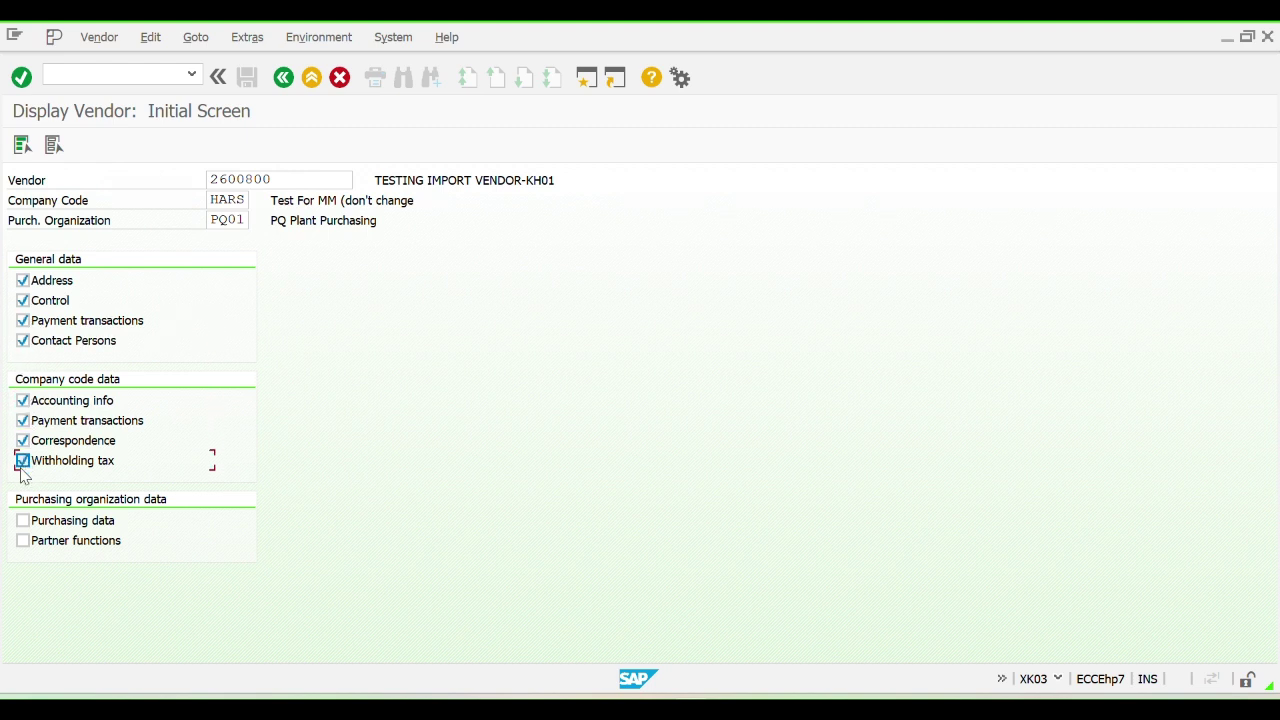
click(22, 520)
click(22, 540)
key(Return)
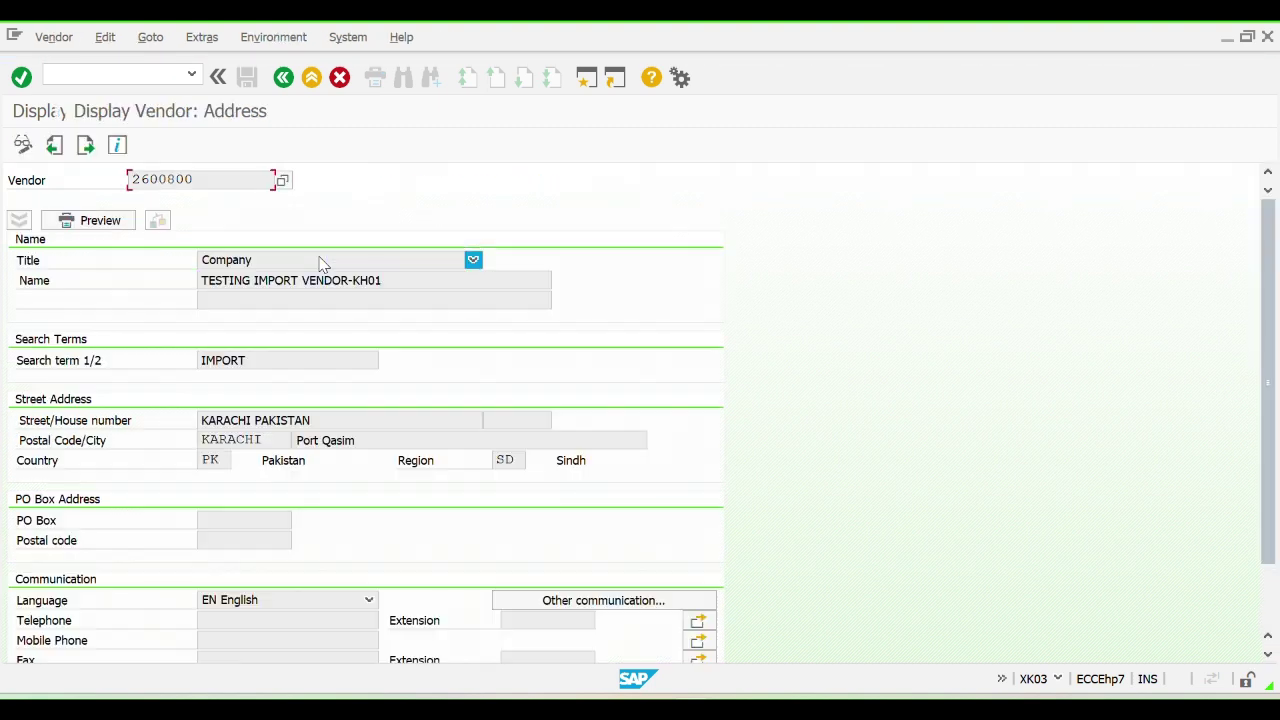
Step: Review the vendor's data screens one after another, from the address through accounting and withholding tax to the purchasing data
click(86, 146)
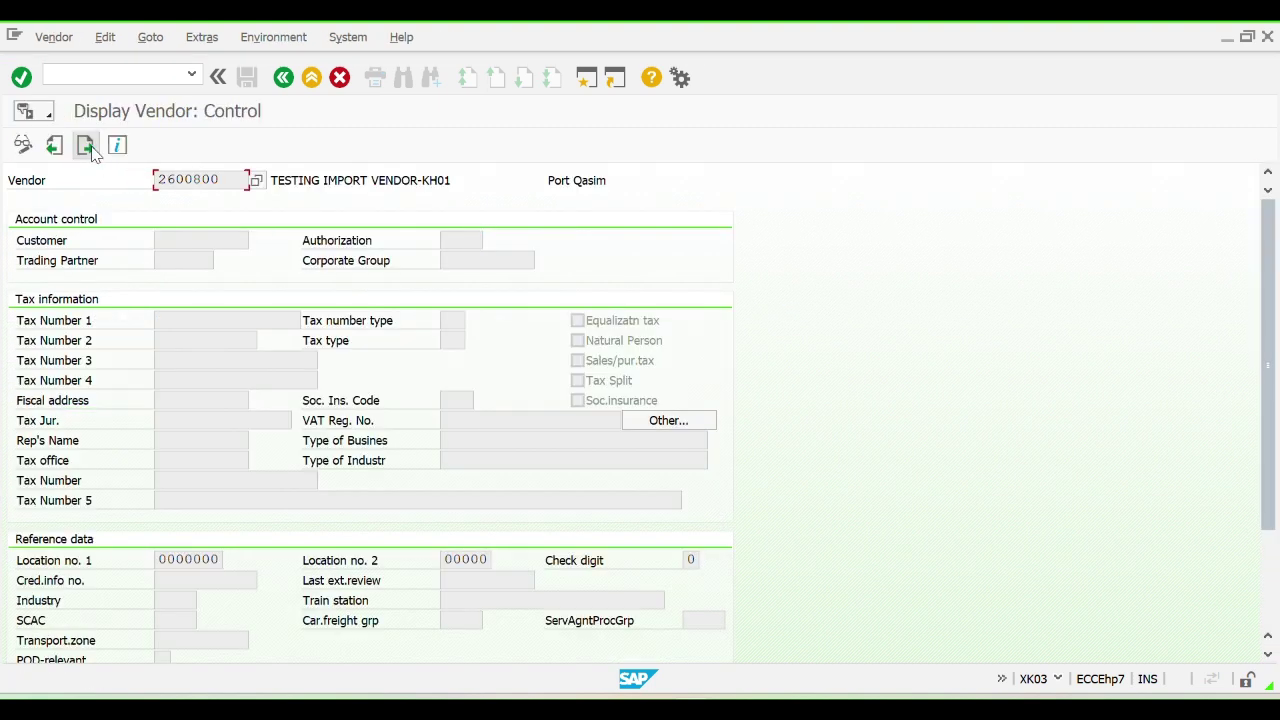
click(87, 146)
click(86, 146)
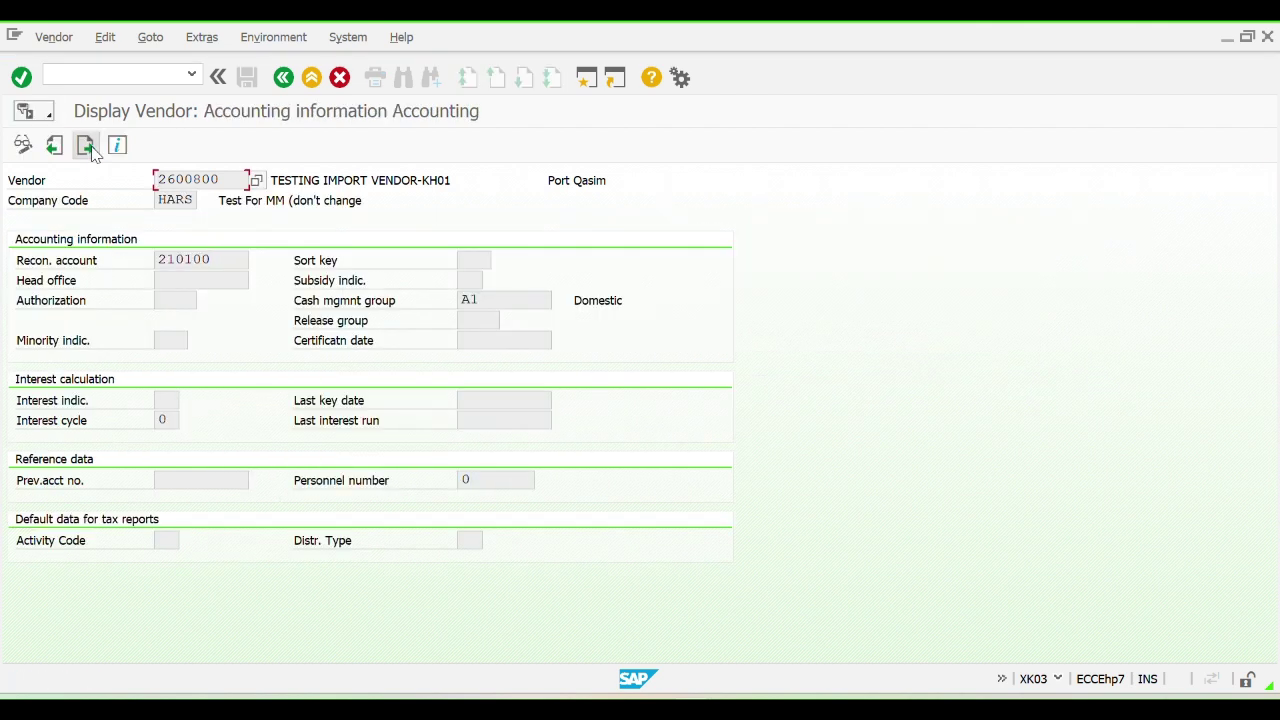
click(86, 146)
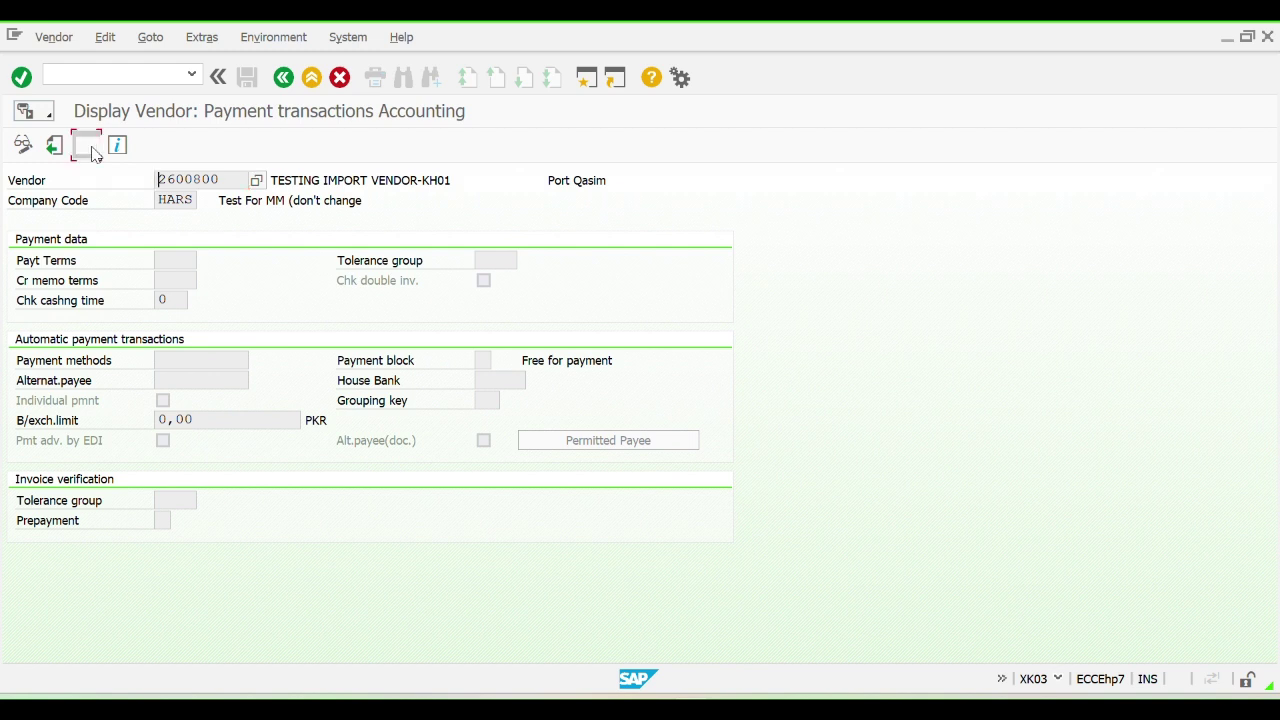
click(88, 147)
click(87, 146)
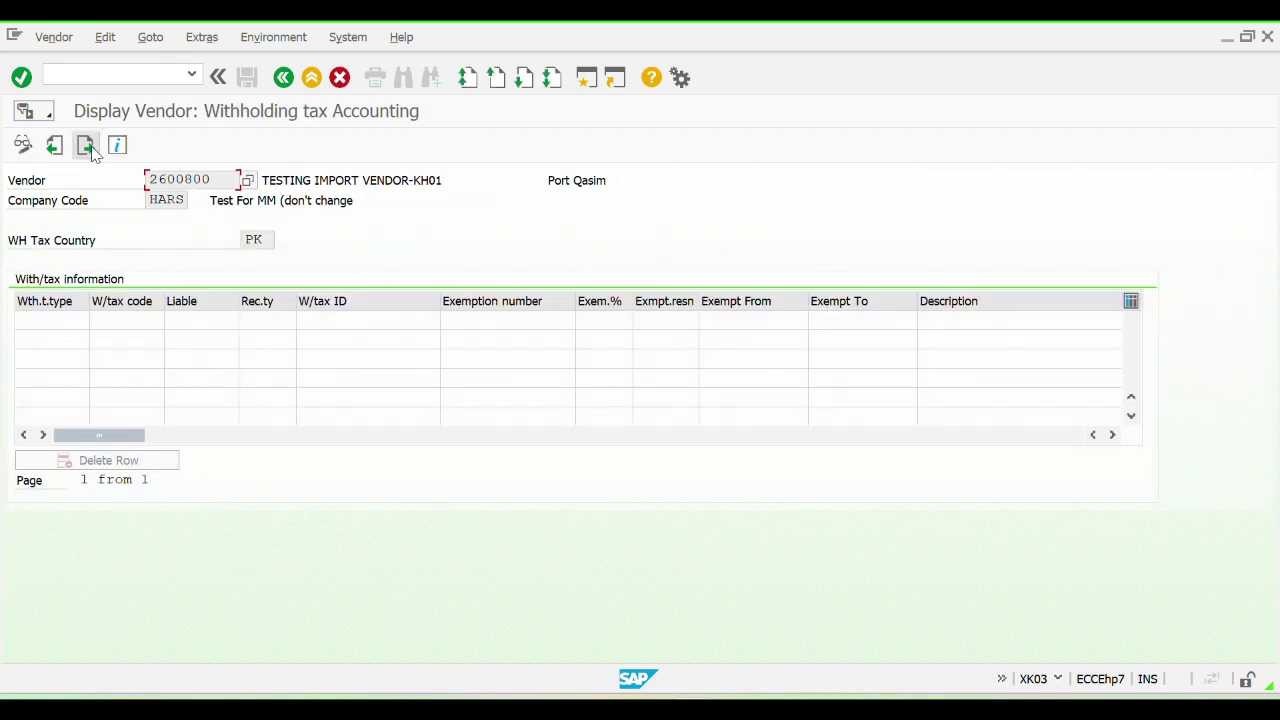
click(87, 146)
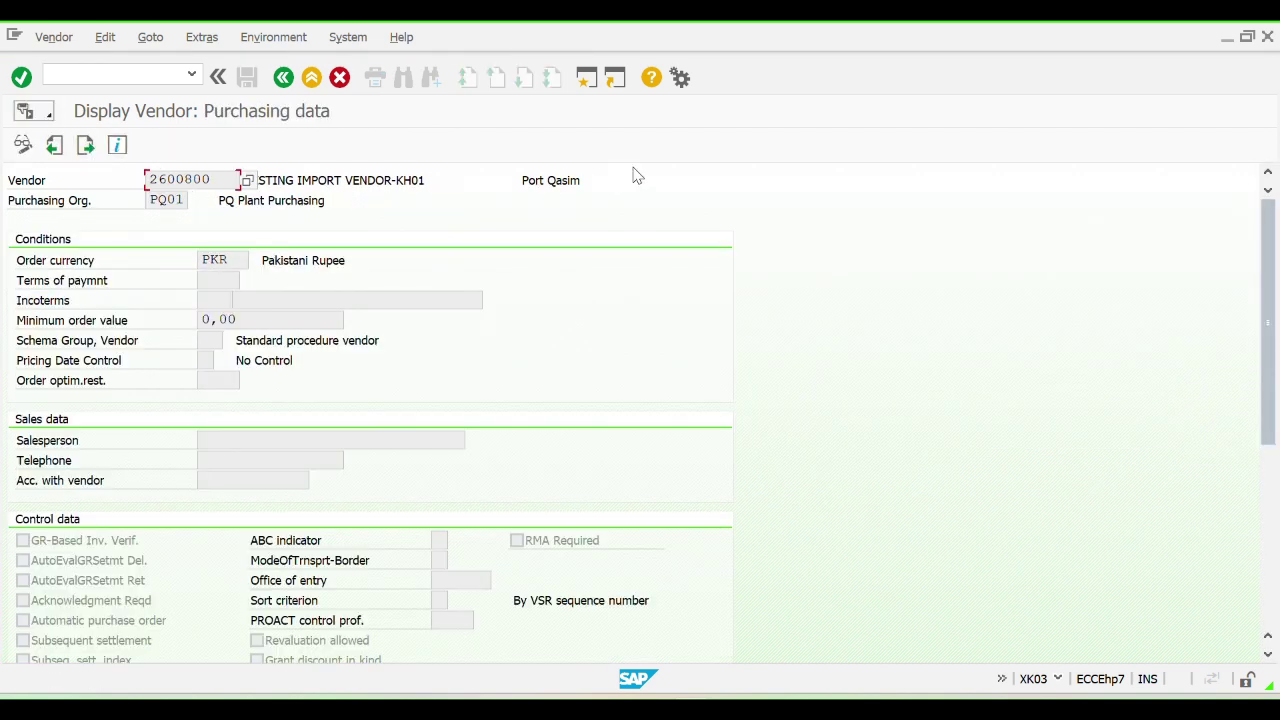